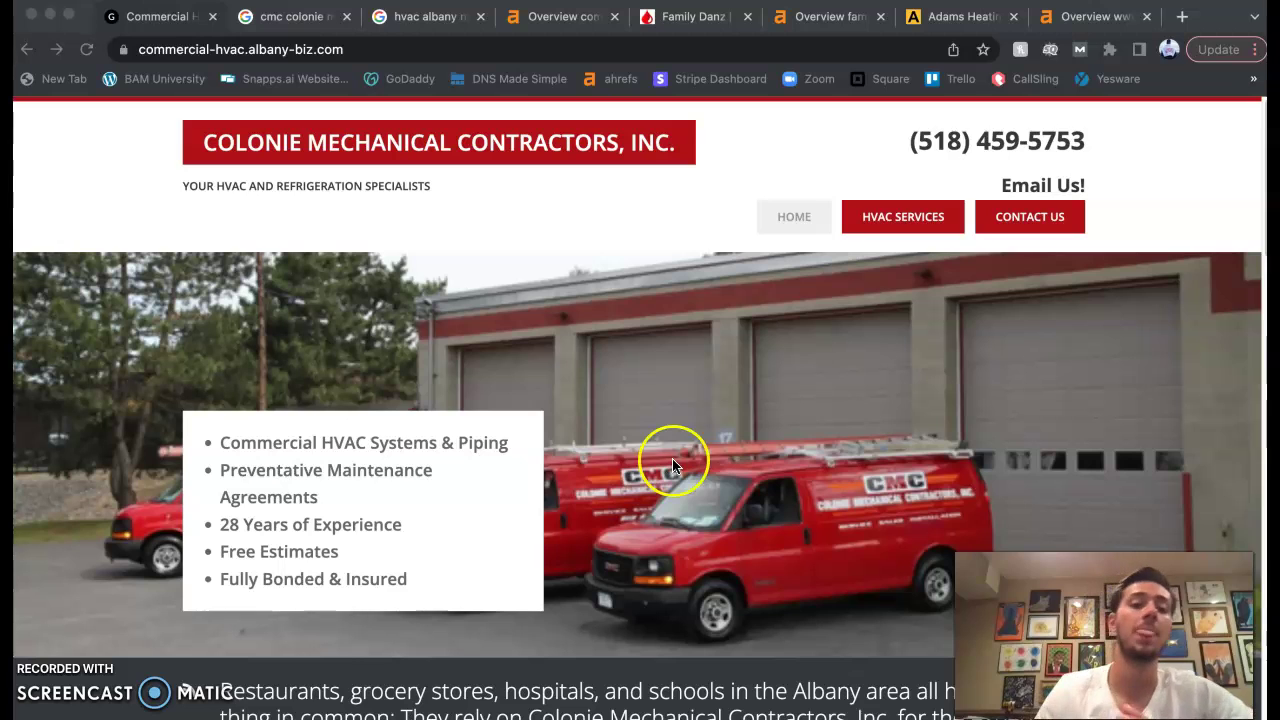
# Look through the Colonie Mechanical Contractors homepage, from the header and van banner to the free-estimate coupon and back
pyautogui.scroll(-1, 811, 406)
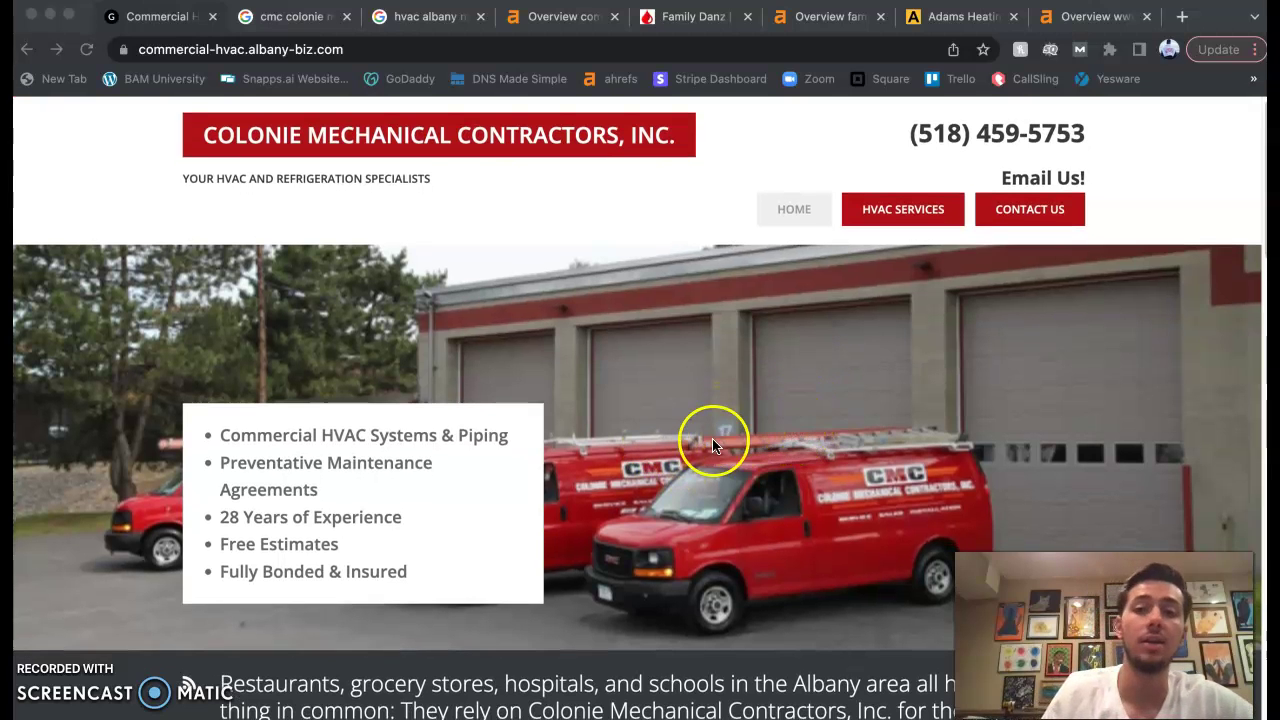
pyautogui.scroll(-6, 714, 443)
pyautogui.scroll(-10, 727, 444)
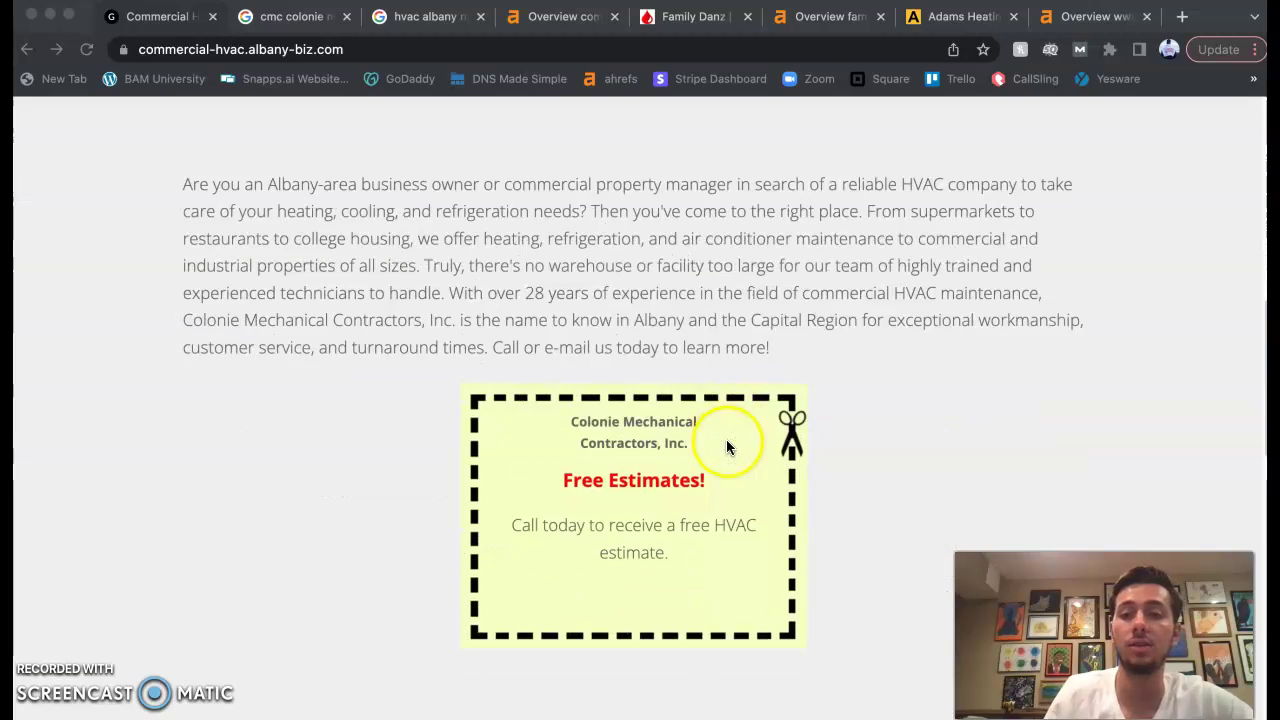
pyautogui.scroll(12, 730, 446)
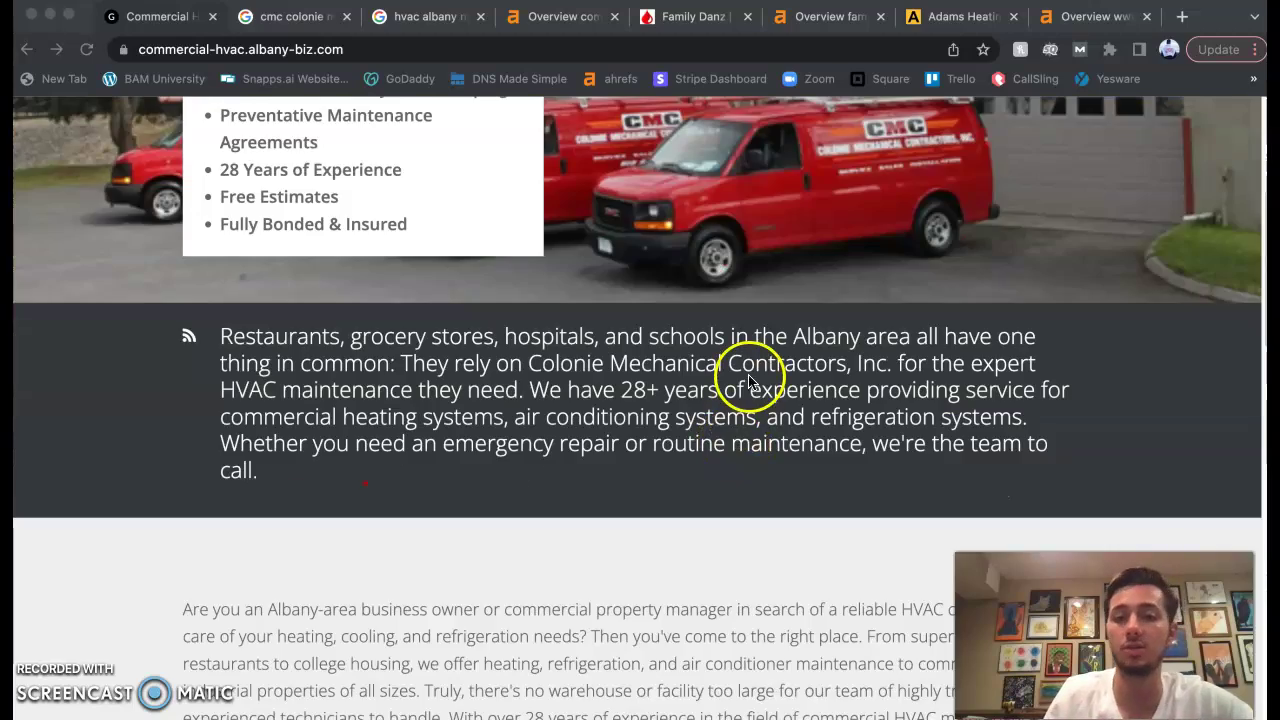
pyautogui.scroll(4, 748, 371)
pyautogui.rightClick(759, 412)
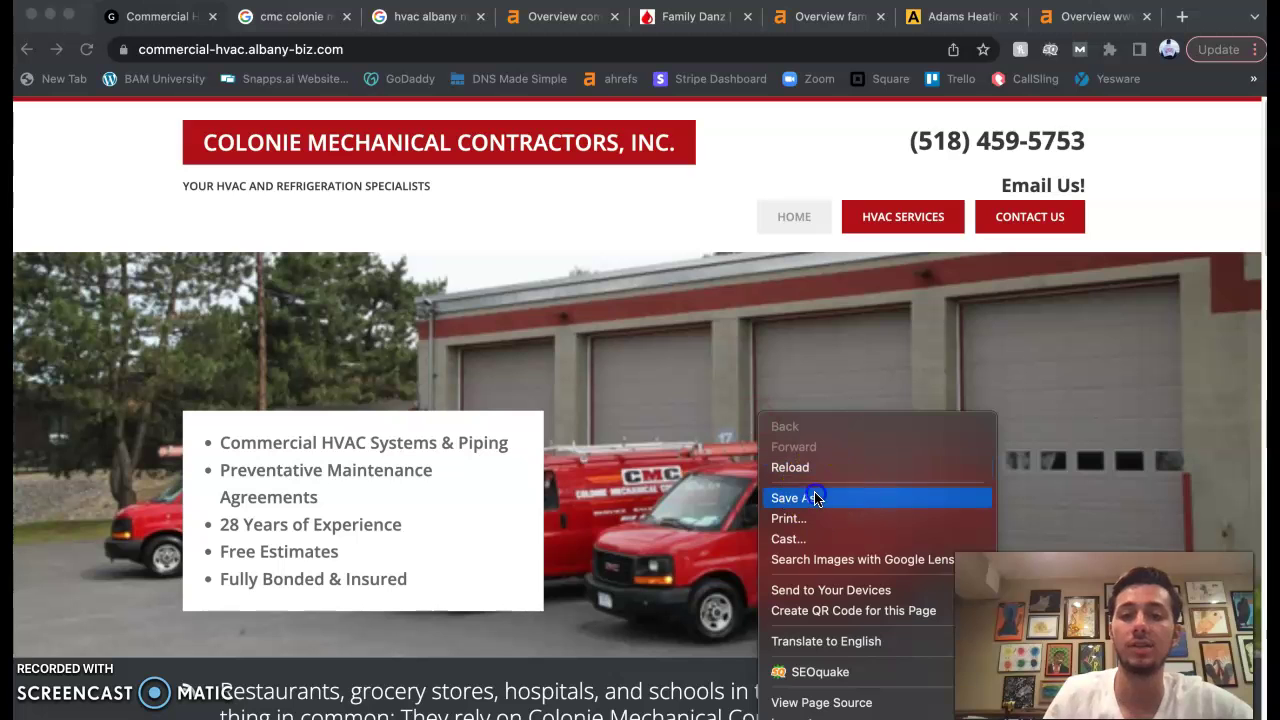
pyautogui.click(814, 497)
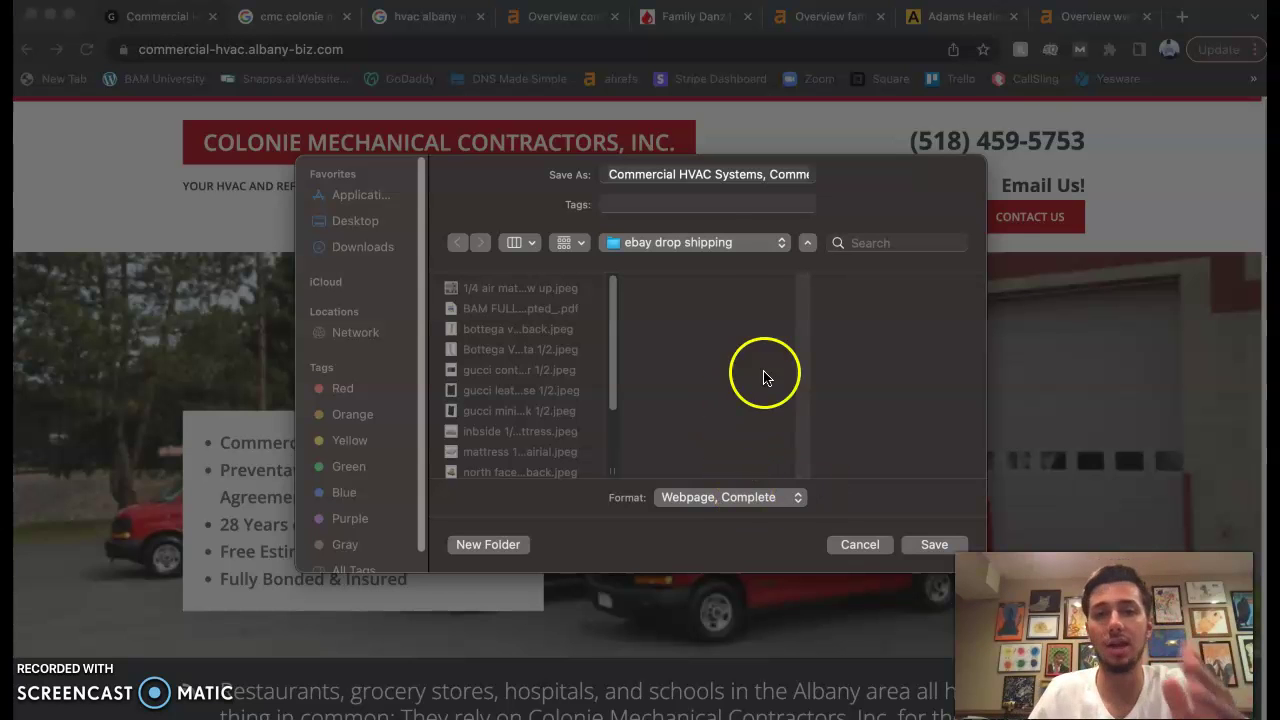
pyautogui.click(871, 543)
pyautogui.click(871, 543)
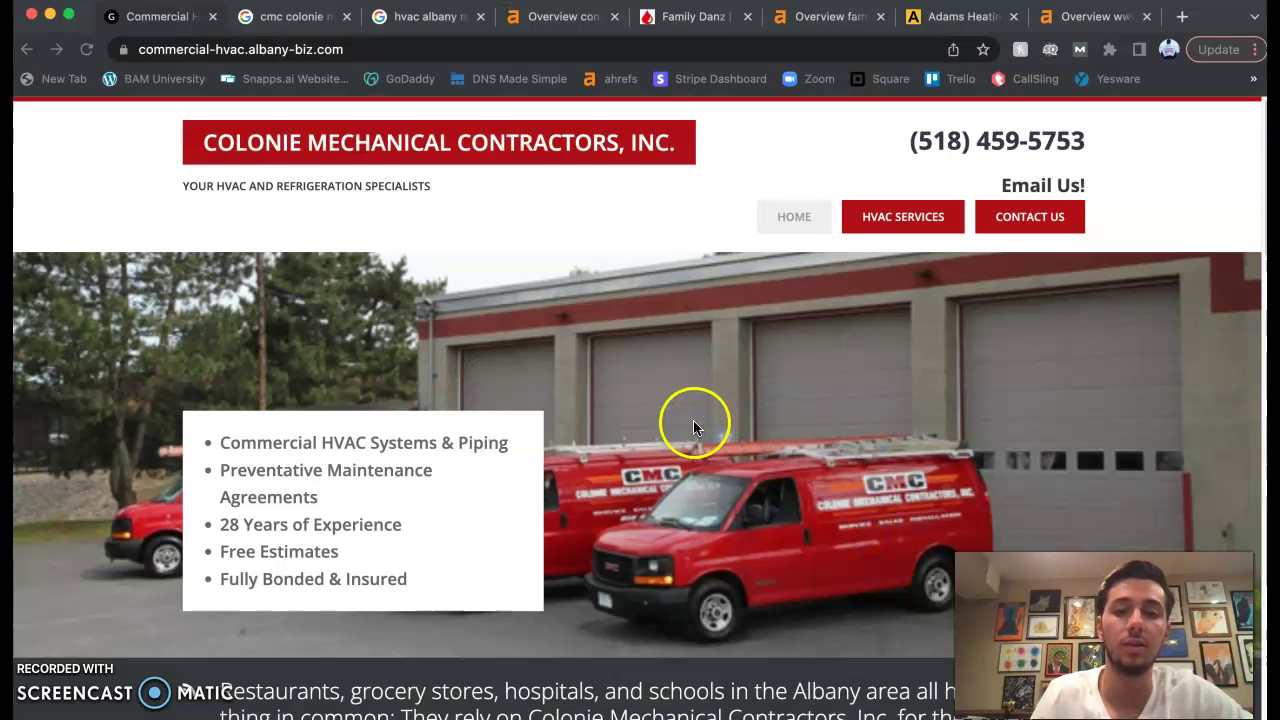
# Review the Google results for "cmc colonie mechanical", including the company's business profile
pyautogui.click(290, 18)
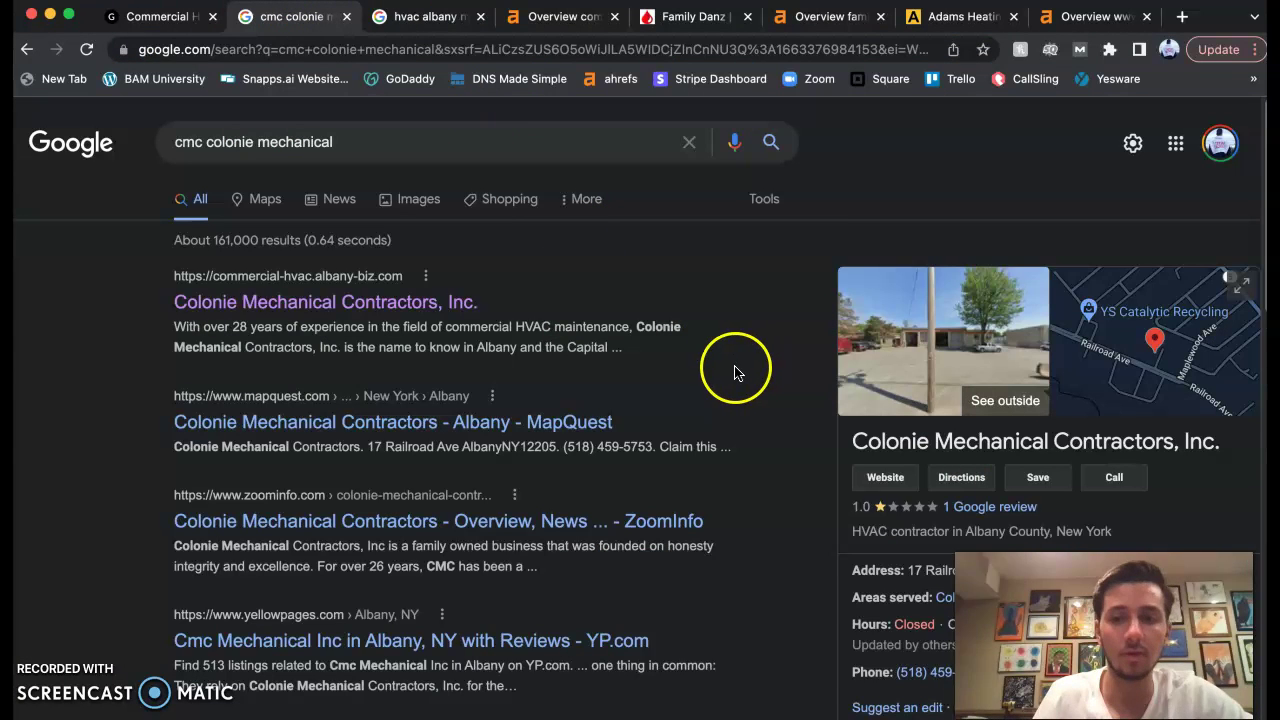
pyautogui.scroll(-1, 780, 463)
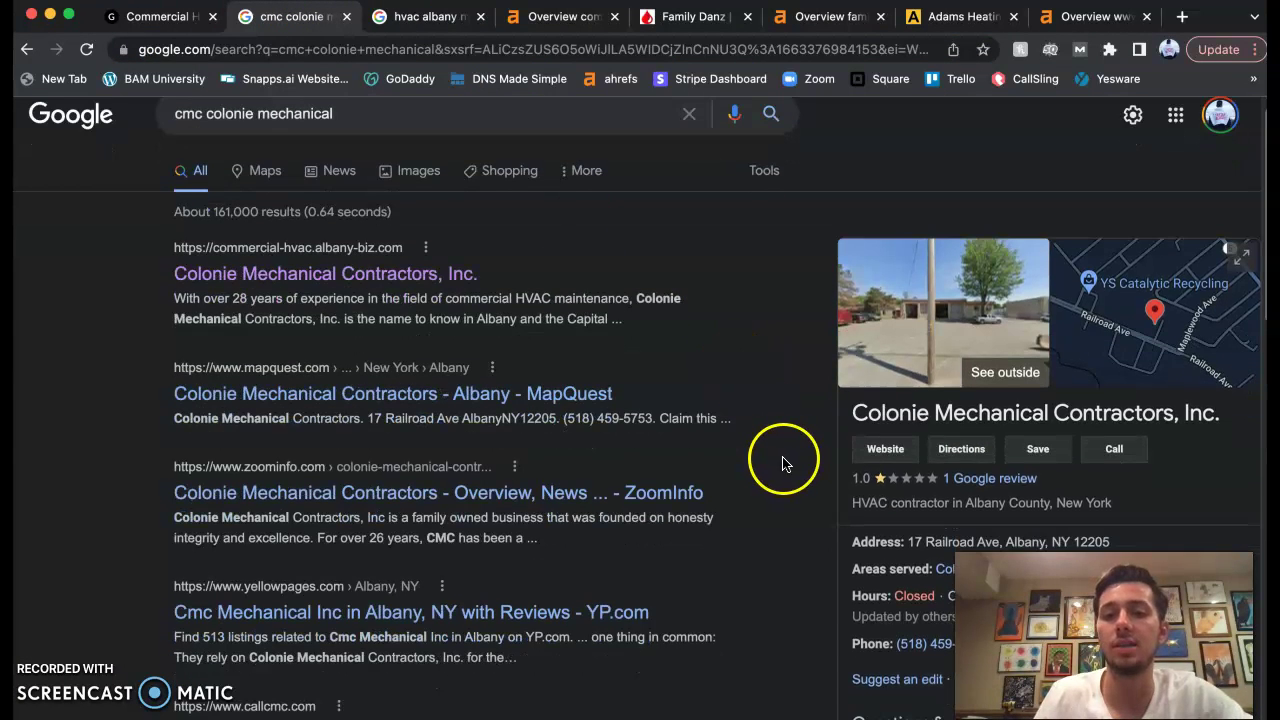
pyautogui.scroll(-2, 785, 465)
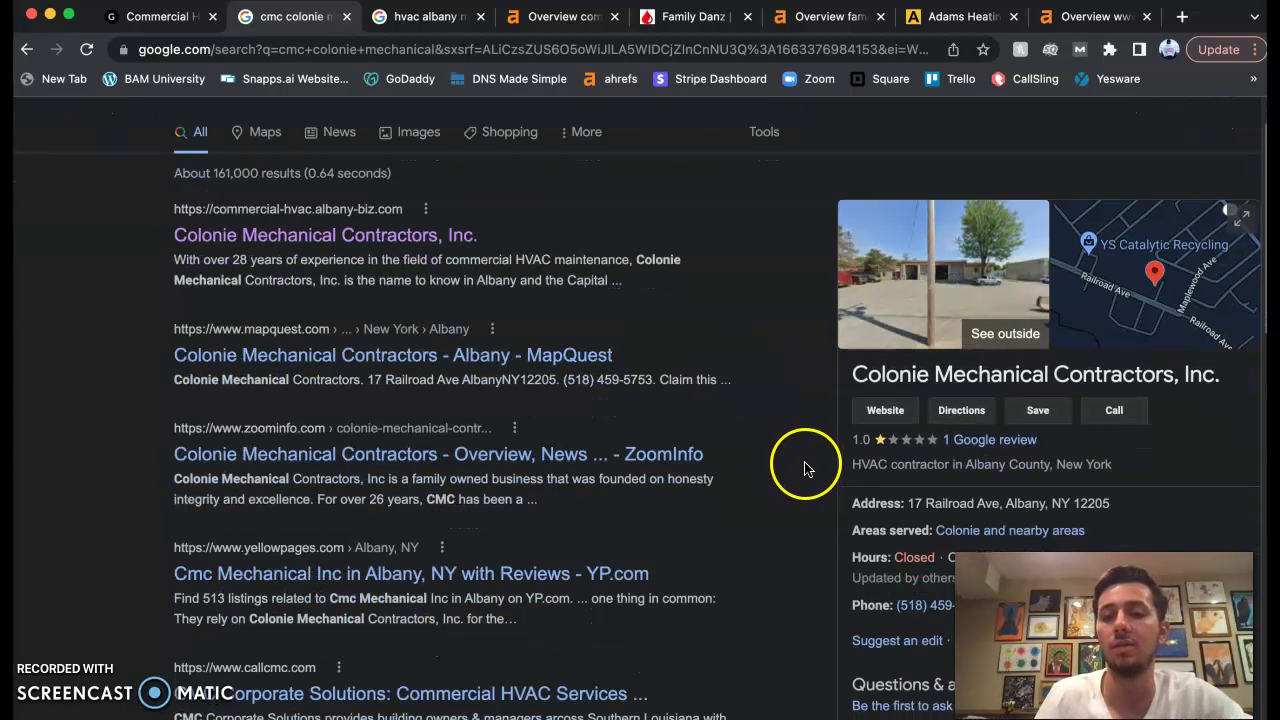
pyautogui.scroll(-1, 1023, 390)
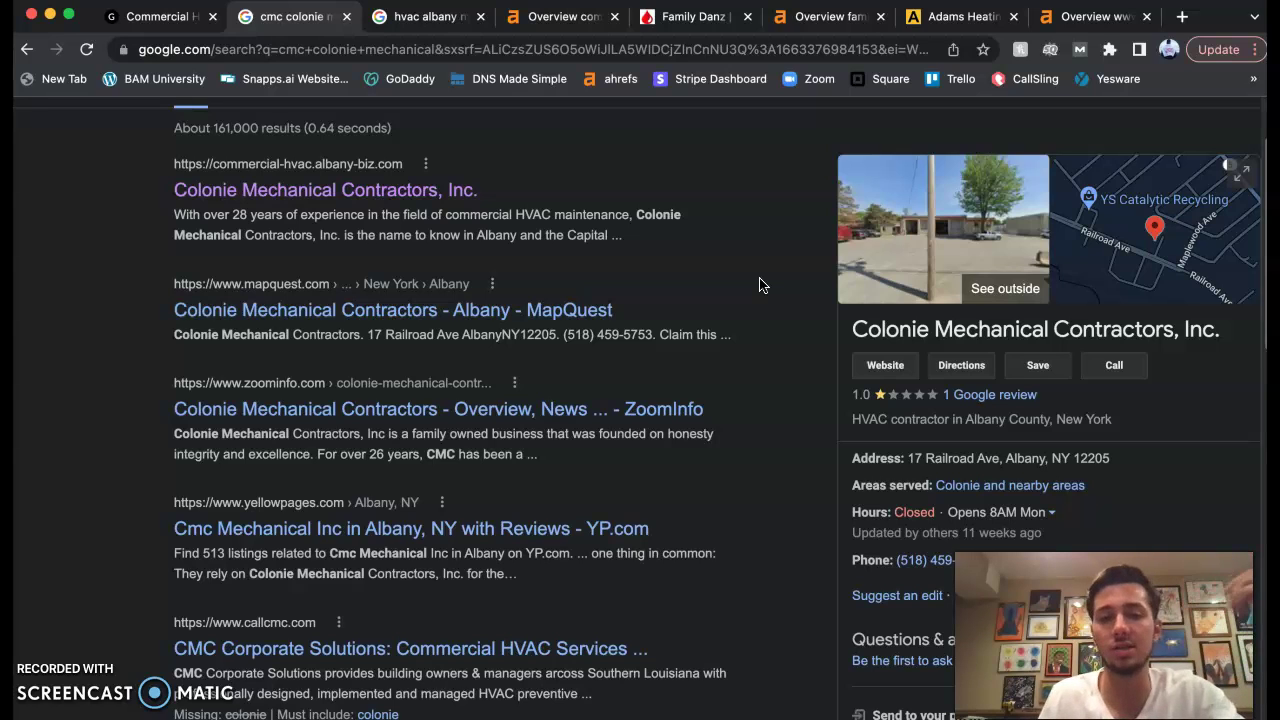
# Examine the "hvac albany ny" Google results from the sponsored listings through the local business map pack and its competitors' ratings
pyautogui.click(425, 17)
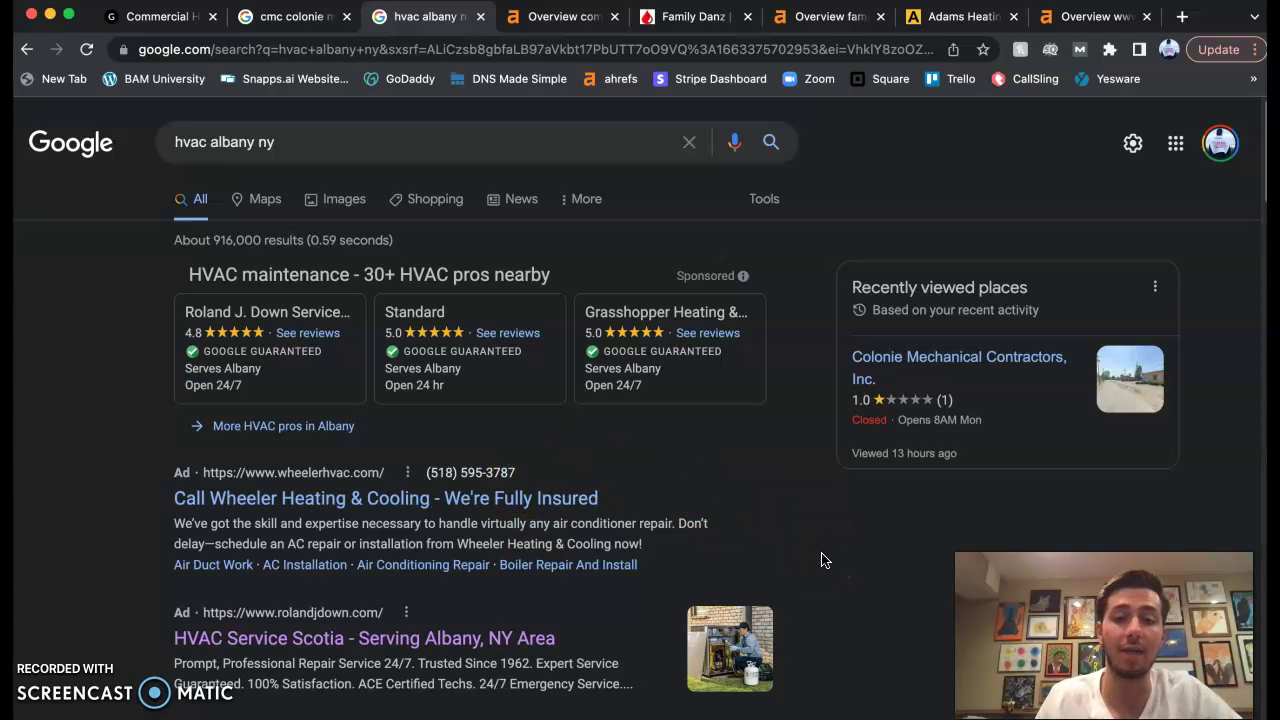
pyautogui.scroll(-5, 840, 566)
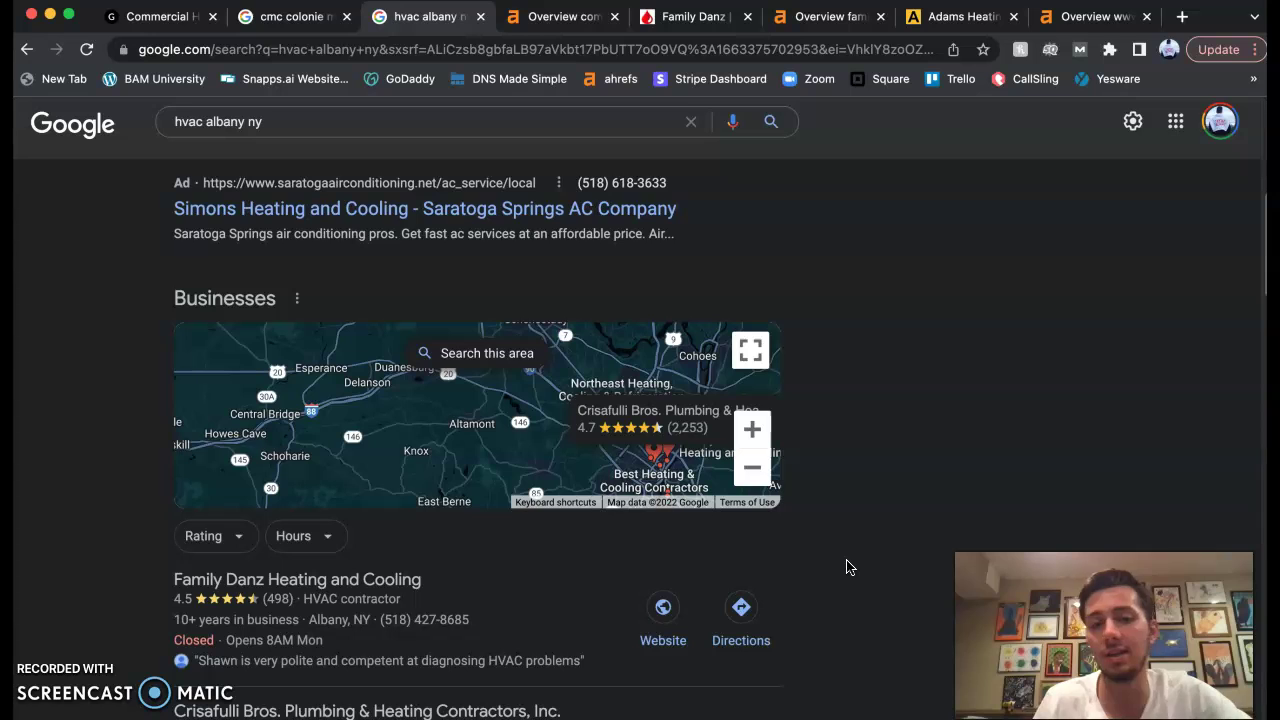
pyautogui.scroll(-2, 850, 555)
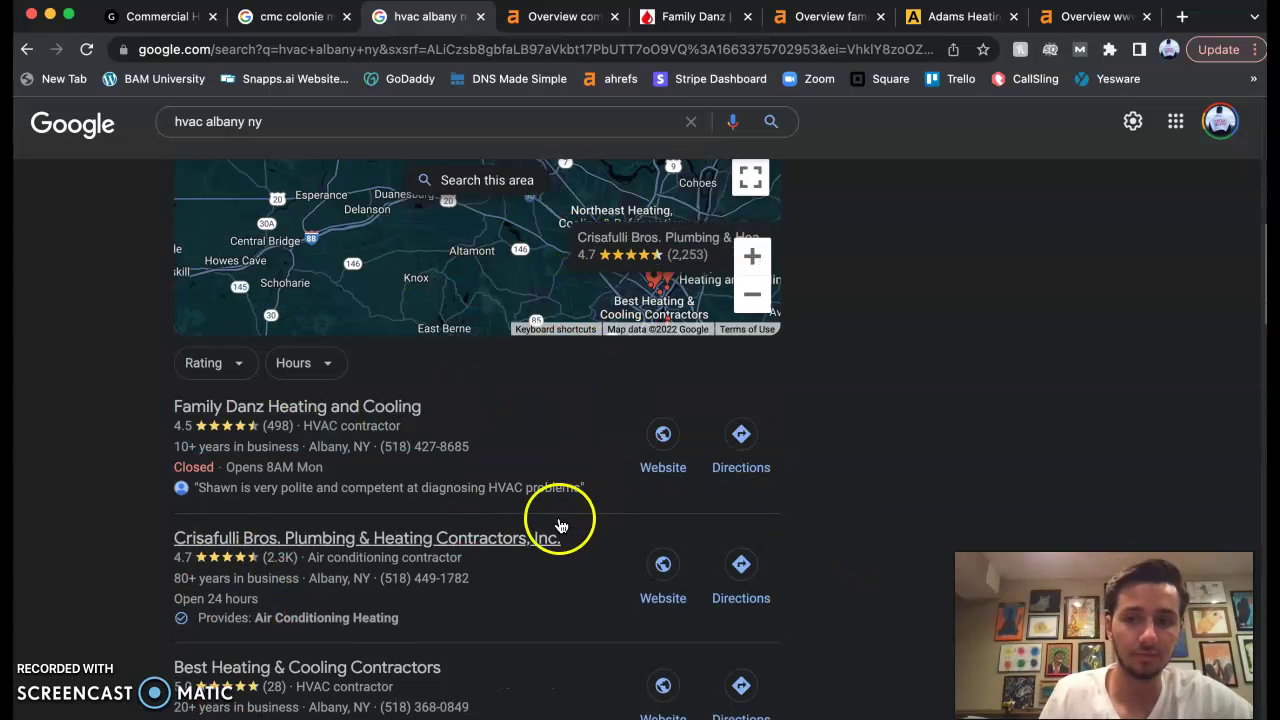
pyautogui.scroll(-1, 548, 503)
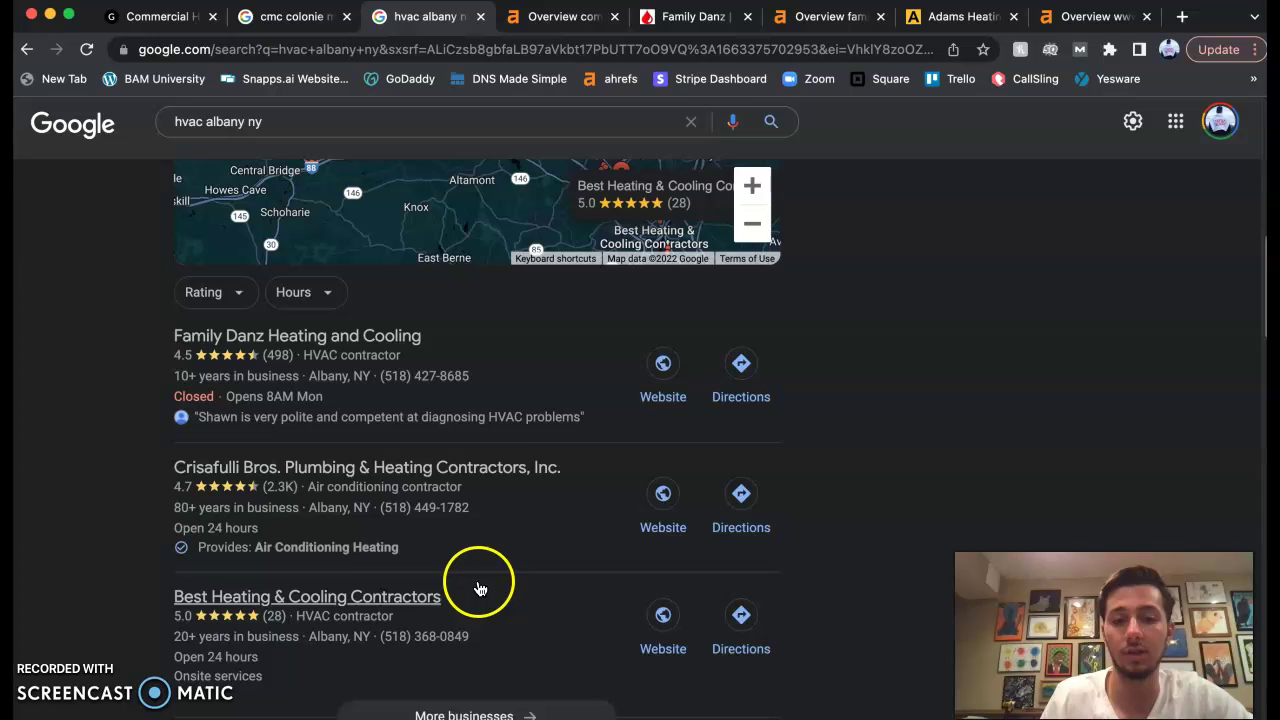
pyautogui.scroll(-1, 500, 680)
pyautogui.scroll(-1, 506, 700)
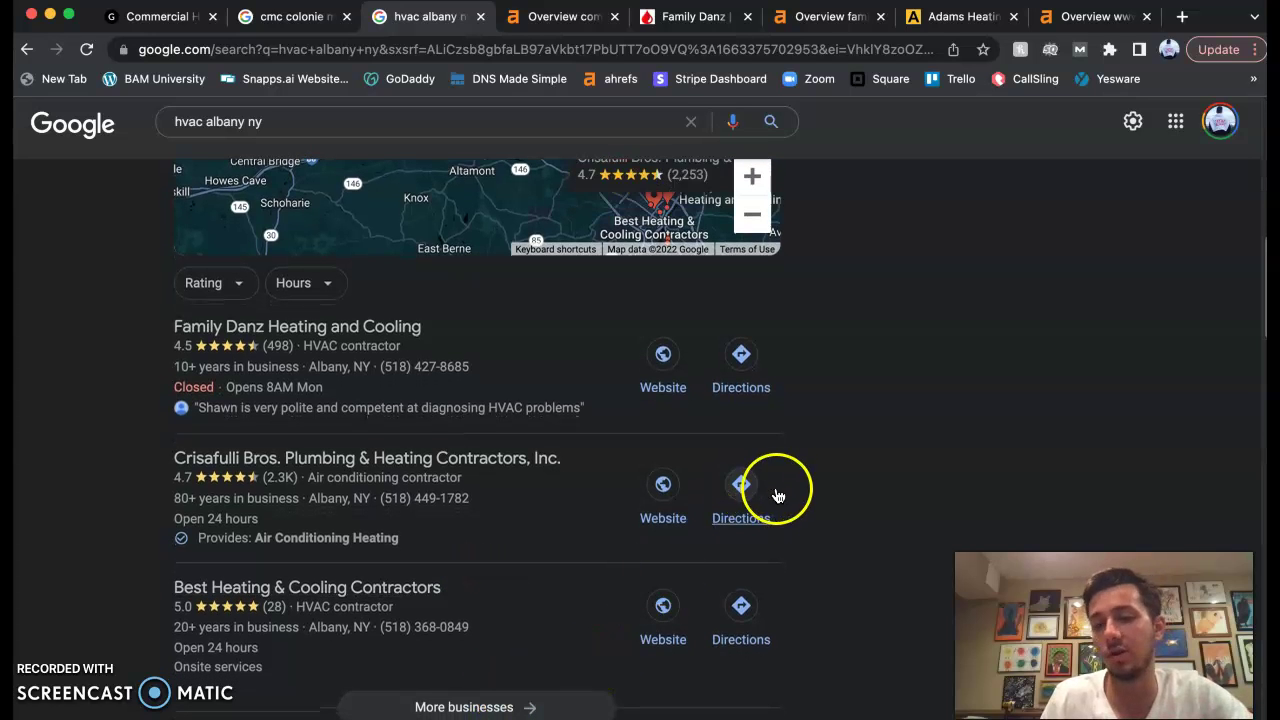
pyautogui.scroll(2, 490, 500)
pyautogui.scroll(-3, 483, 515)
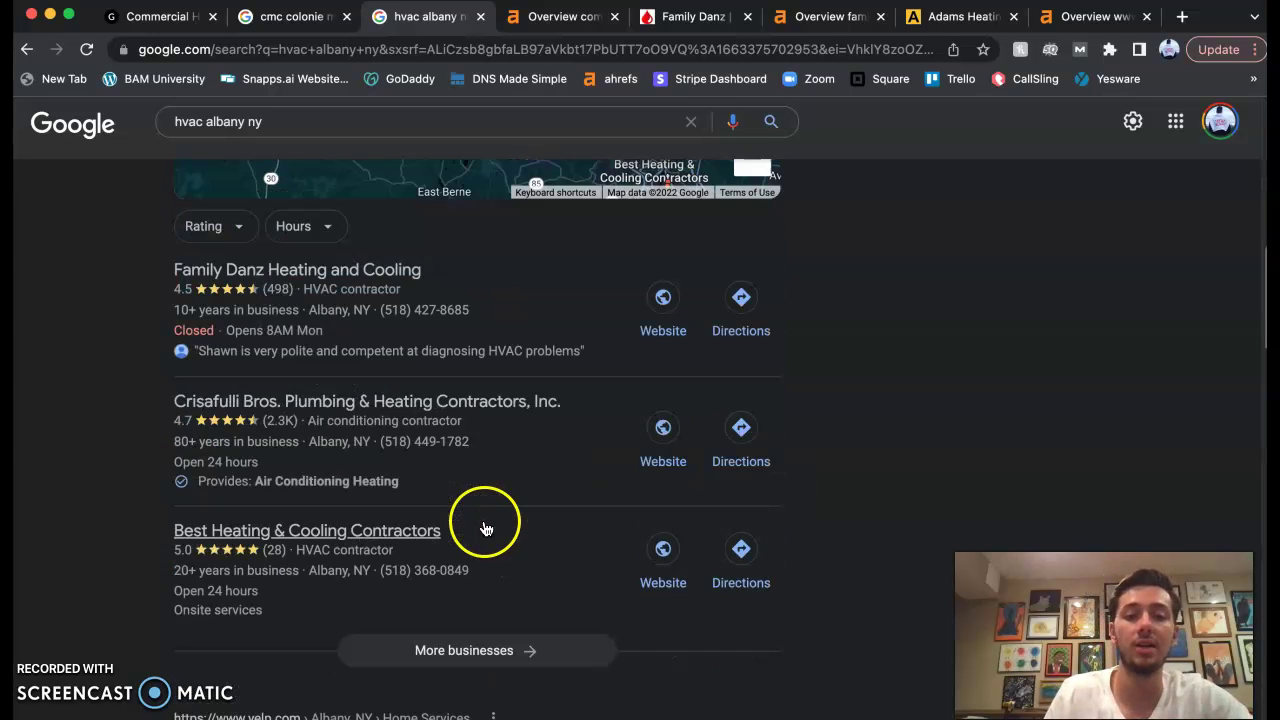
pyautogui.scroll(1, 485, 523)
pyautogui.scroll(1, 484, 520)
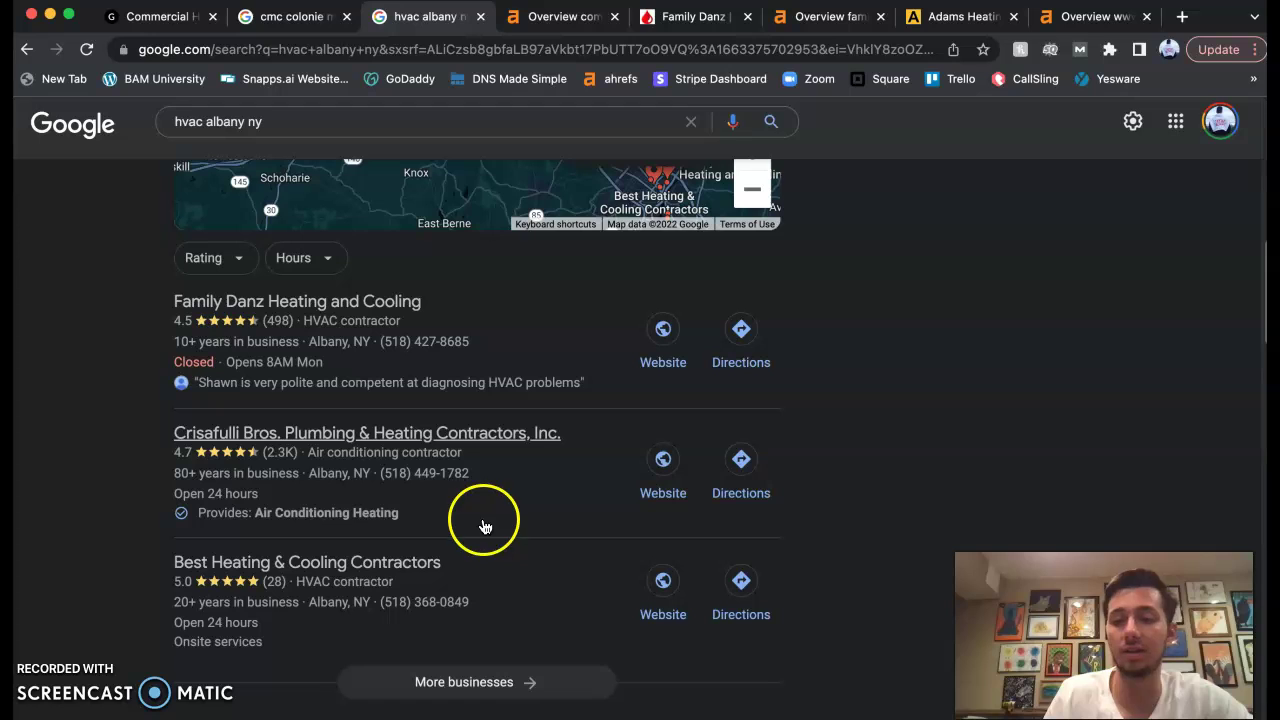
pyautogui.click(498, 690)
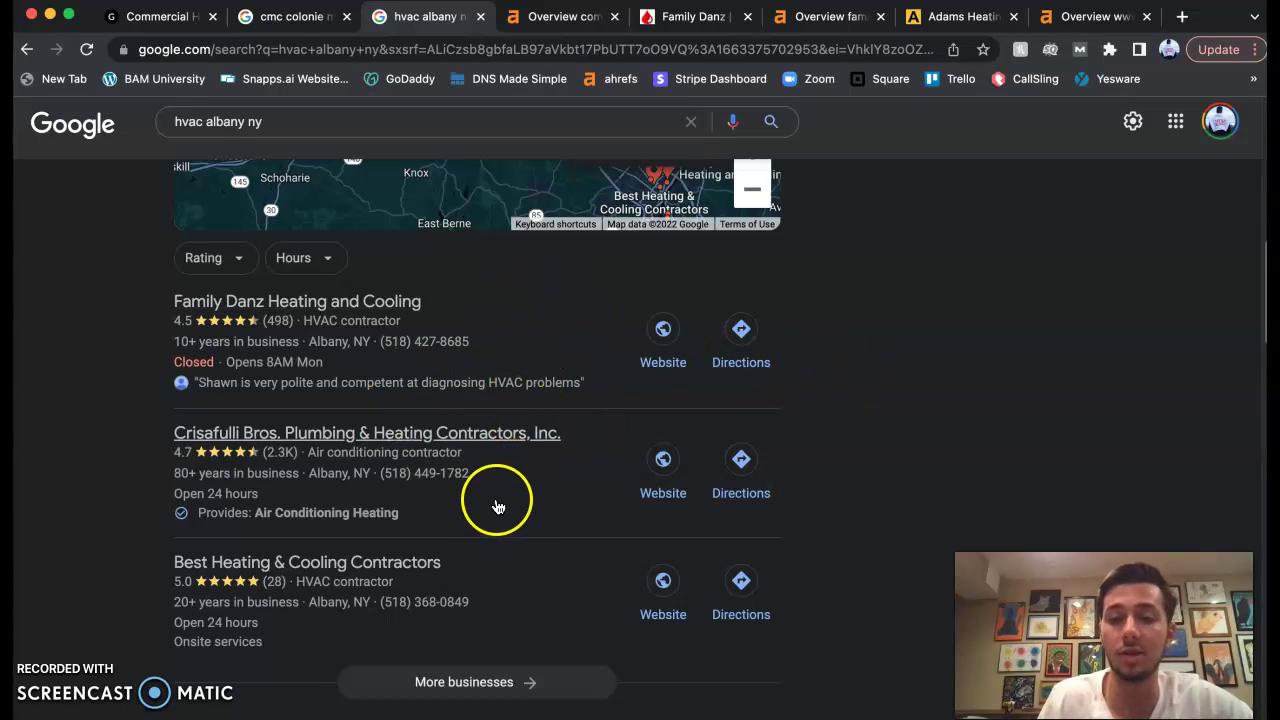
# Examine the organic listings below the map pack for "hvac albany ny", down to the related searches and back
pyautogui.scroll(-5, 800, 510)
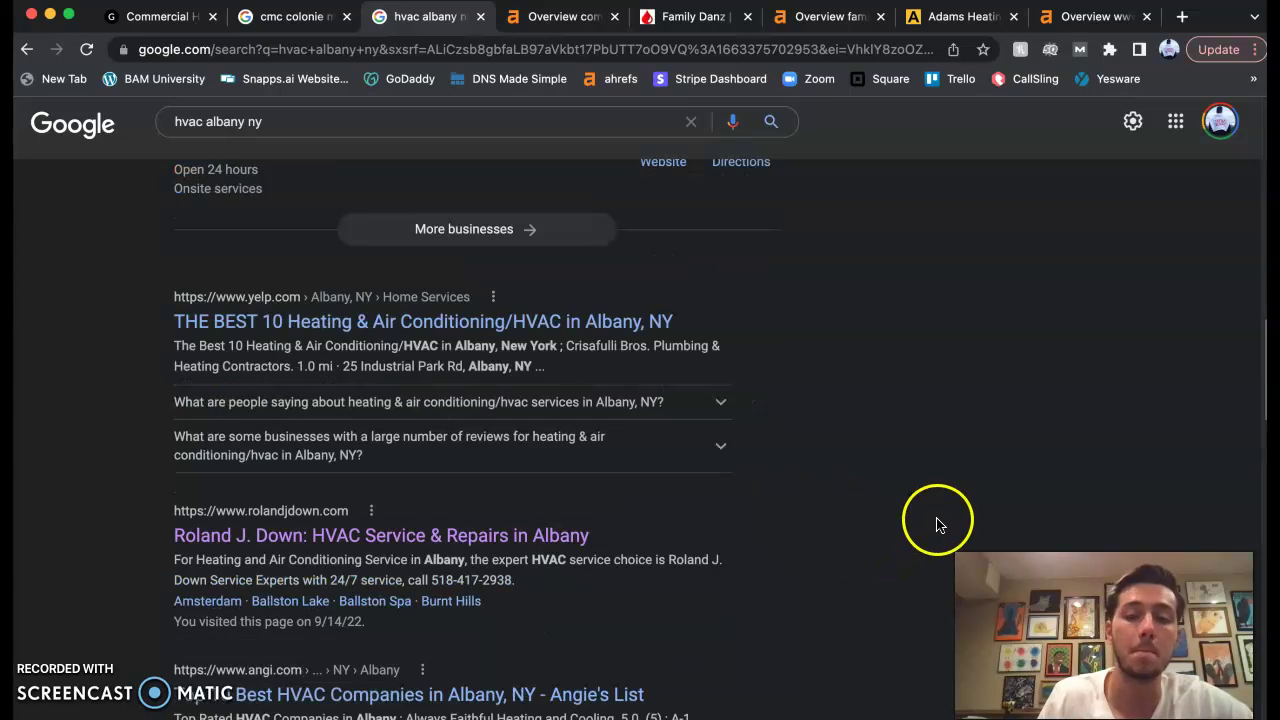
pyautogui.scroll(-4, 925, 528)
pyautogui.scroll(-4, 900, 535)
pyautogui.scroll(-8, 900, 535)
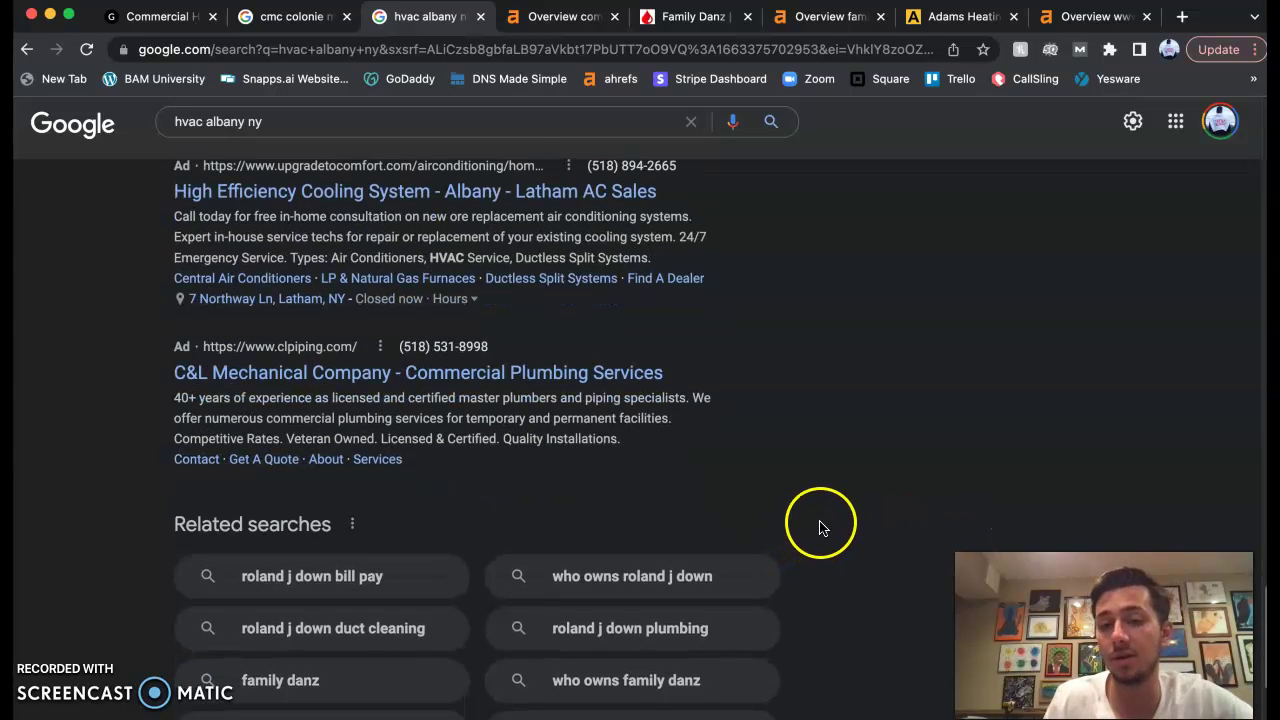
pyautogui.scroll(12, 800, 500)
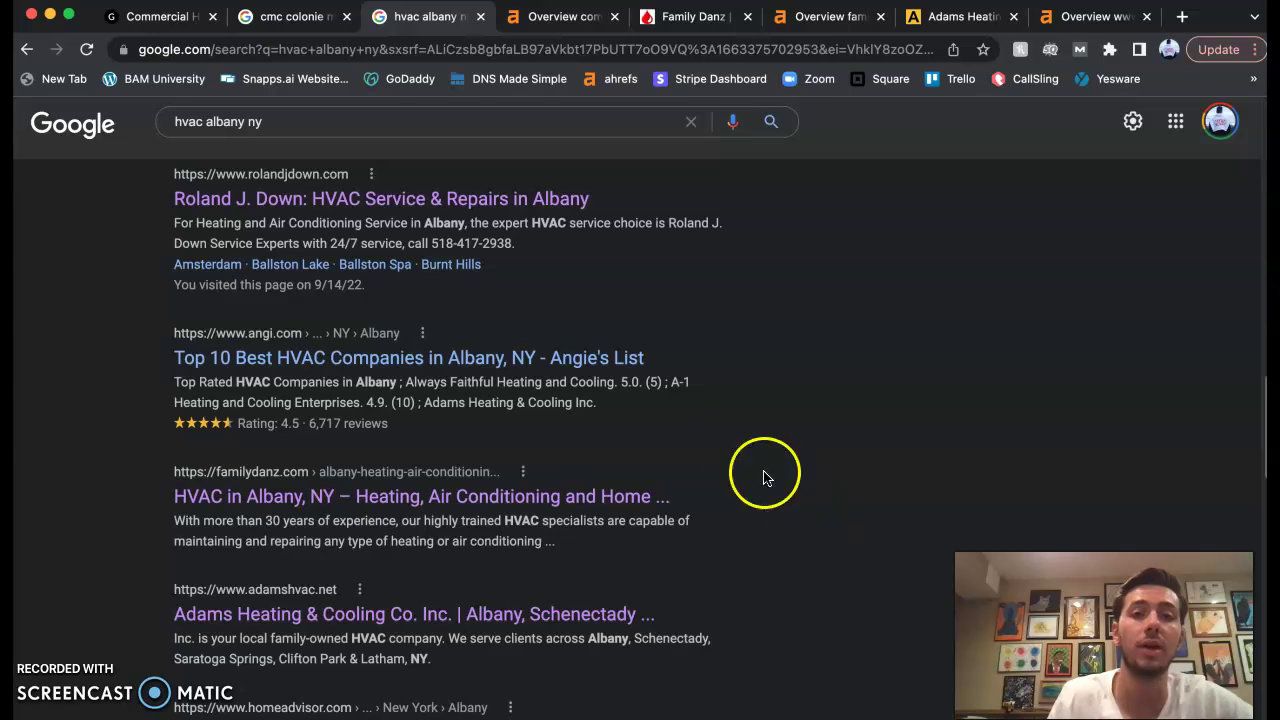
# Review the Ahrefs overview of commercial-hvac.albany-biz.com, checking the explanations of organic traffic, traffic value, Domain Rating and URL Rating
pyautogui.click(565, 14)
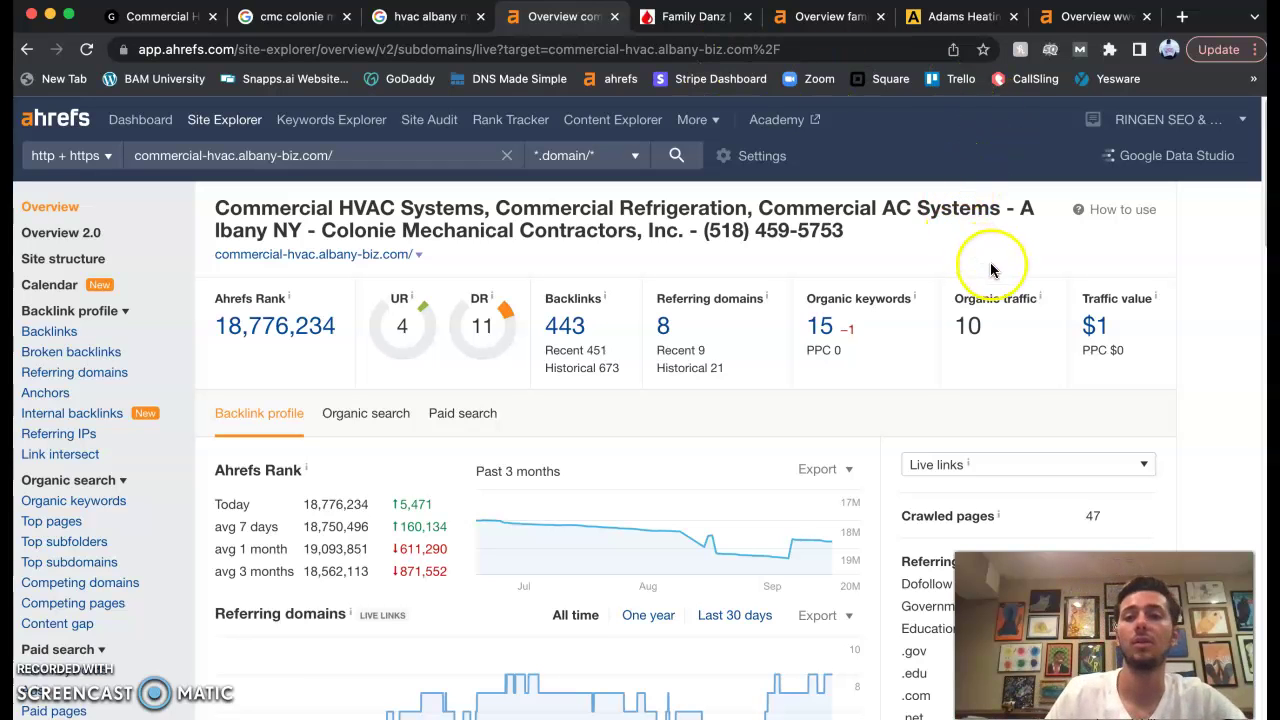
pyautogui.moveTo(1041, 302)
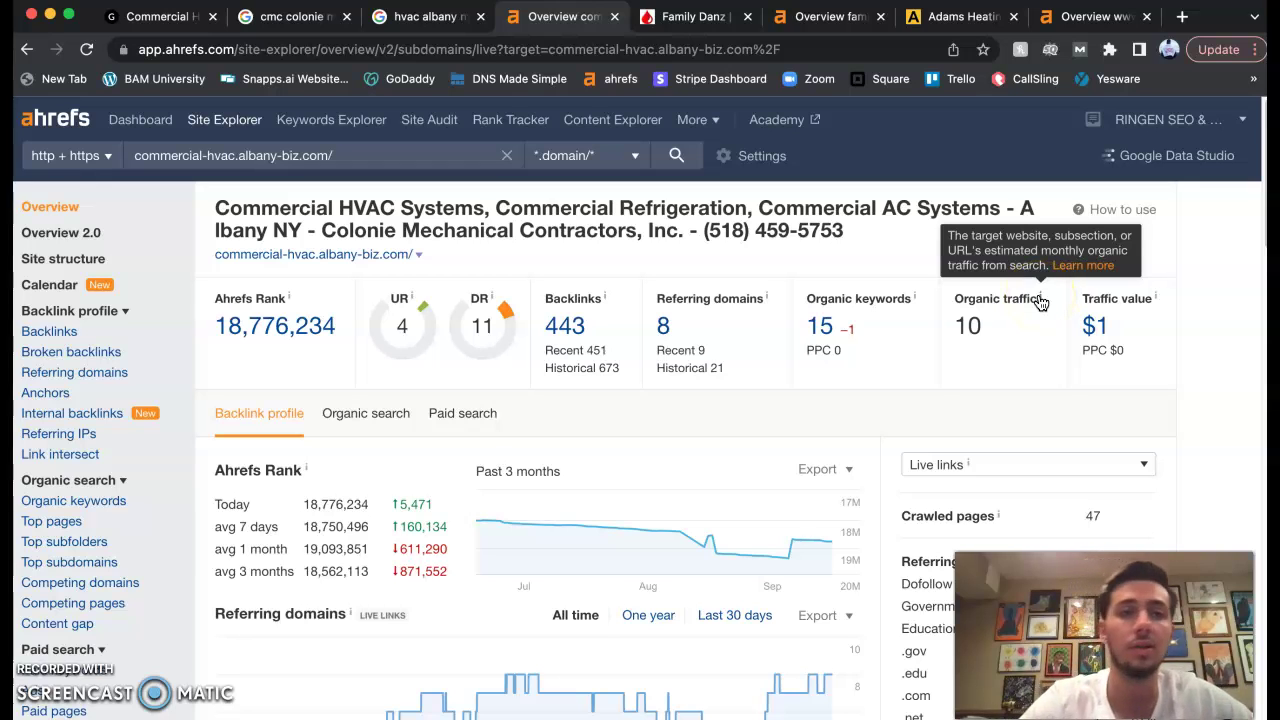
pyautogui.moveTo(1157, 302)
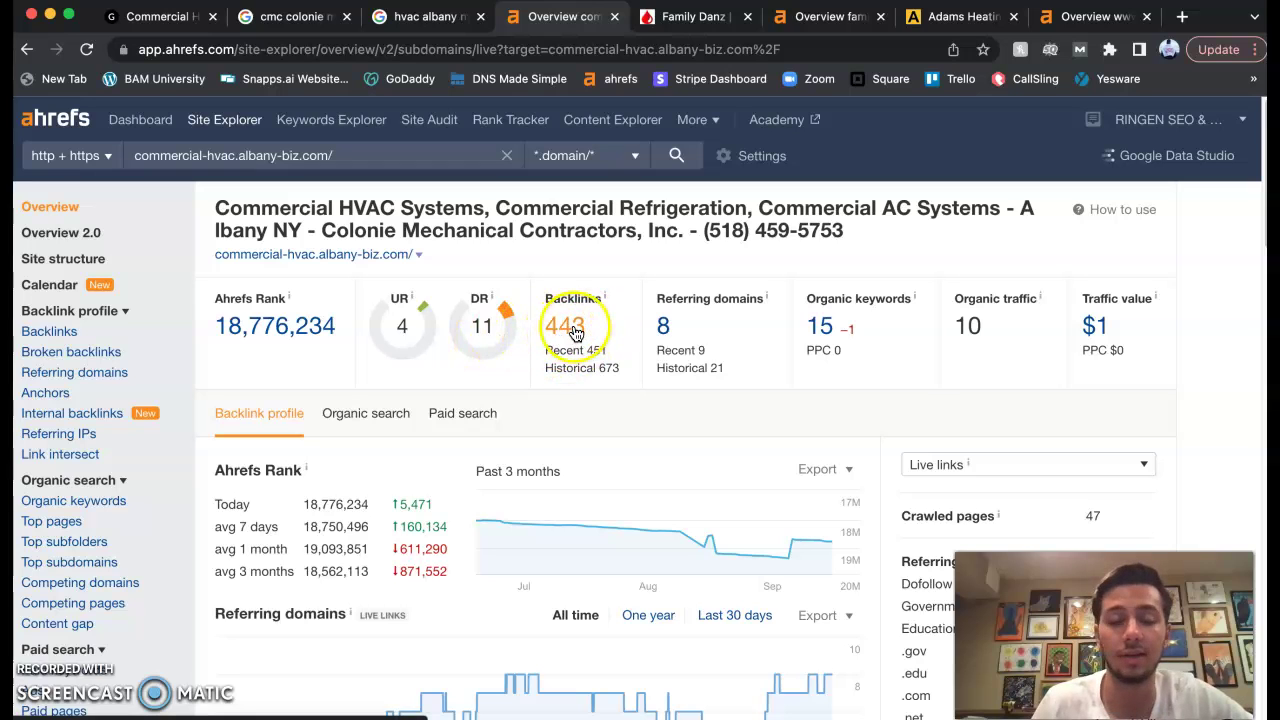
pyautogui.moveTo(494, 300)
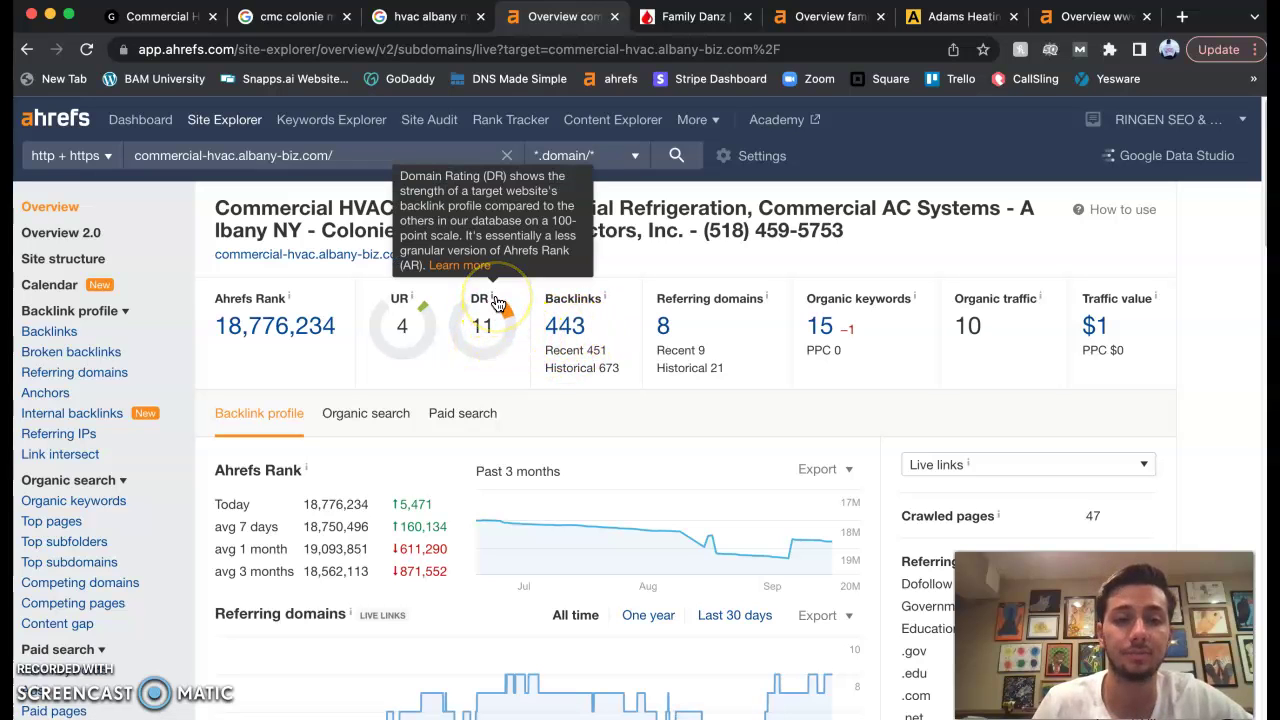
pyautogui.click(566, 330)
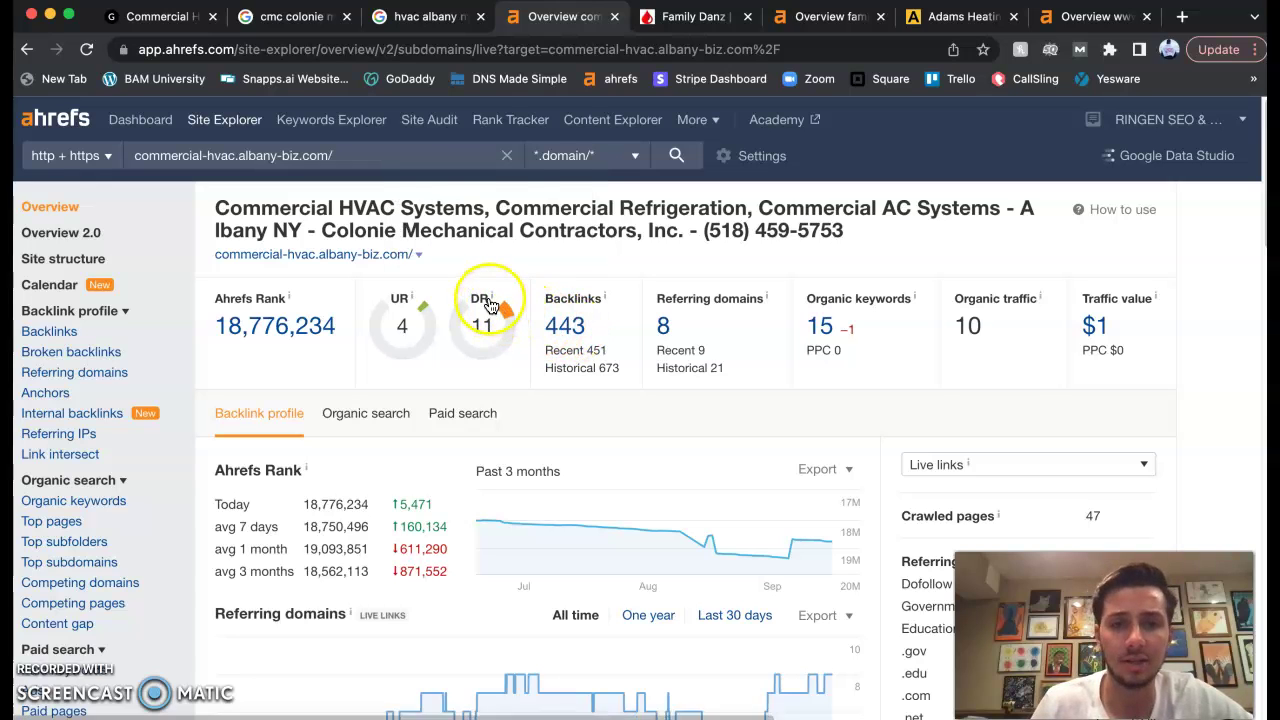
pyautogui.moveTo(495, 305)
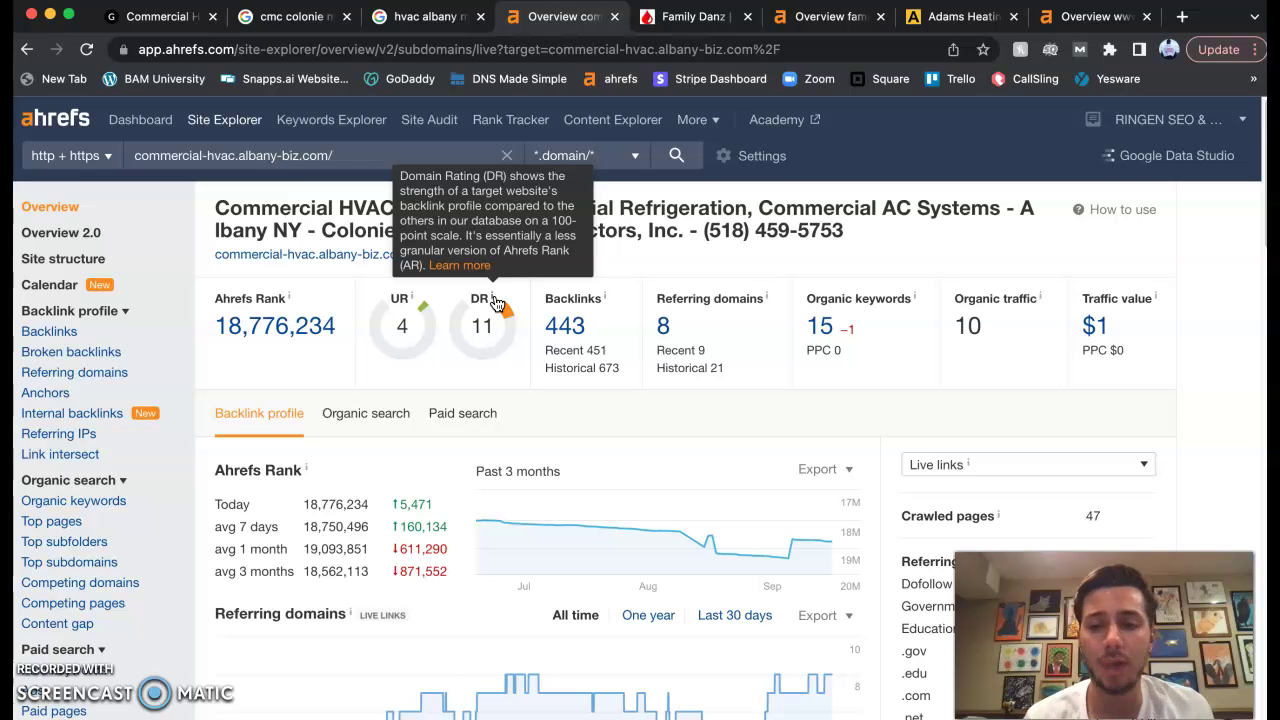
pyautogui.click(417, 303)
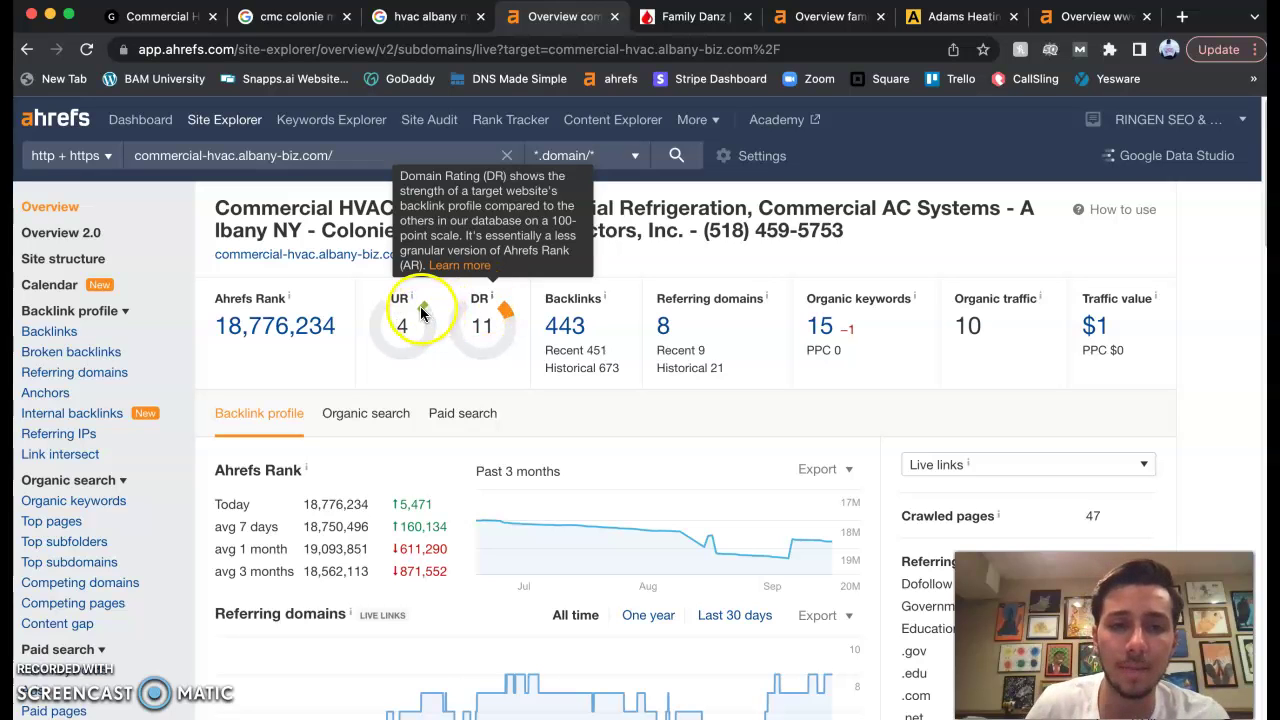
pyautogui.click(412, 301)
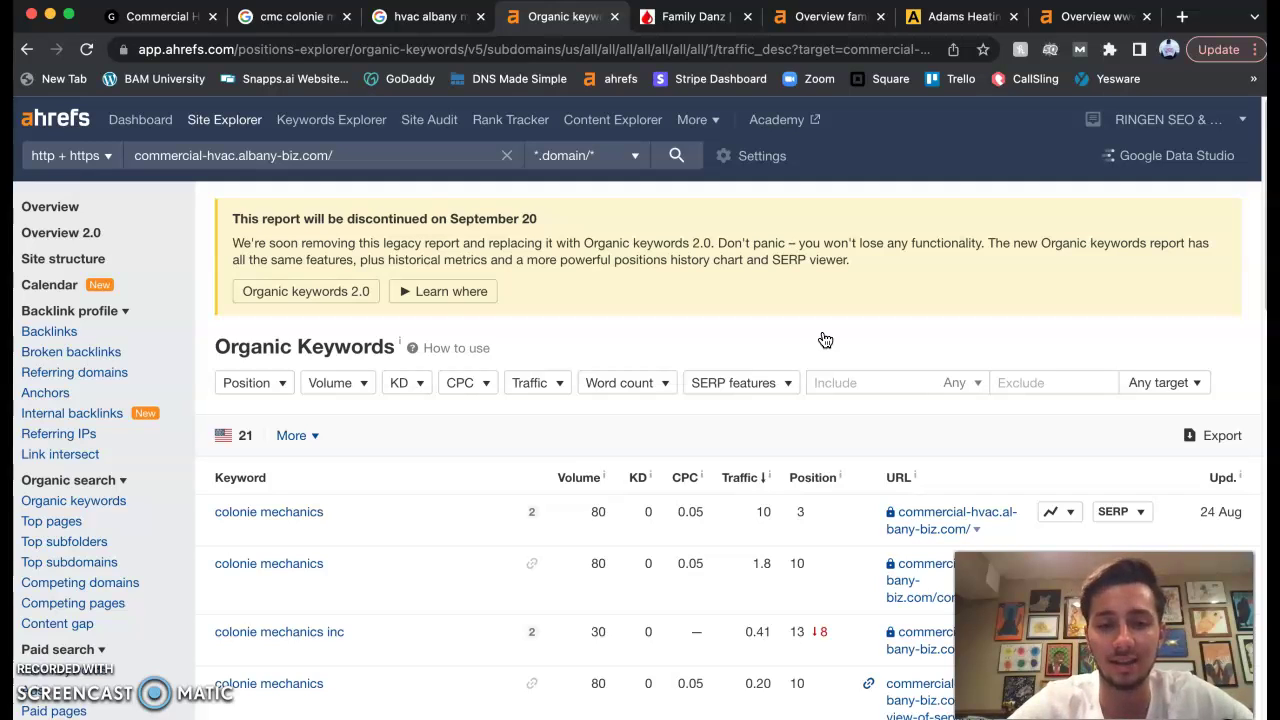
# Examine the Organic Keywords report for commercial-hvac.albany-biz.com, checking each keyword's volume, traffic and ranking position
pyautogui.scroll(-2, 809, 447)
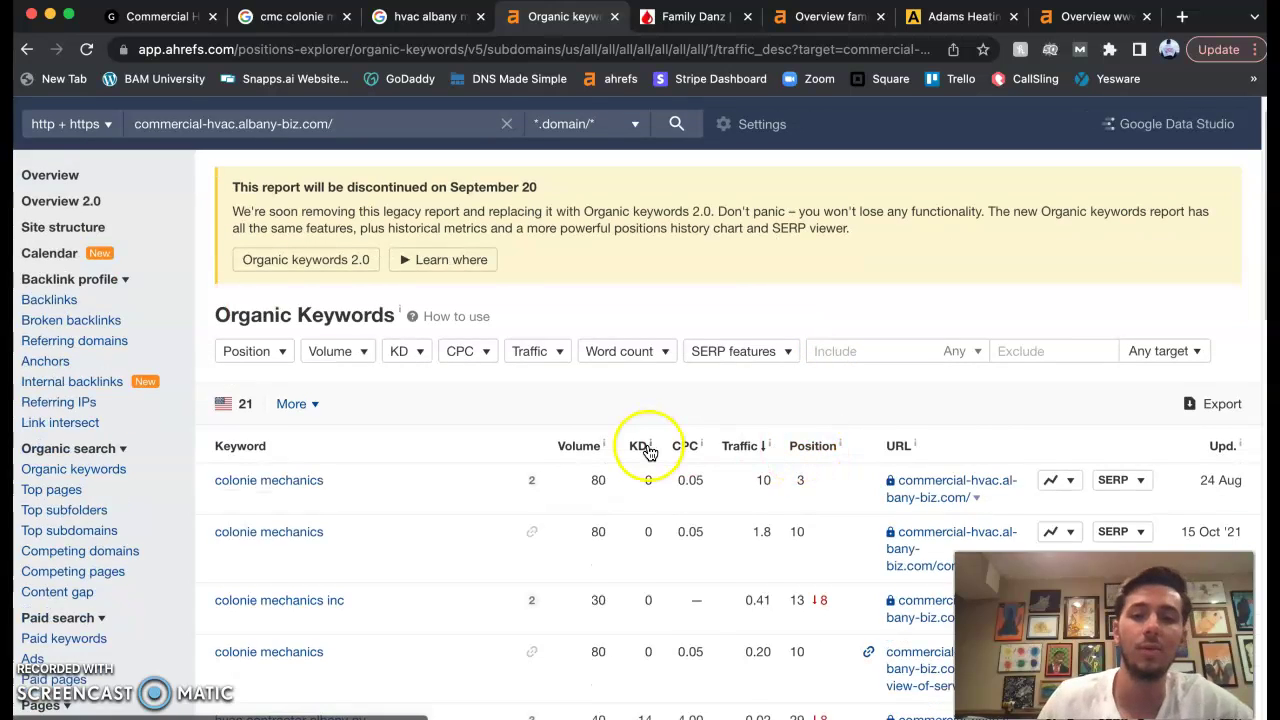
pyautogui.moveTo(601, 381)
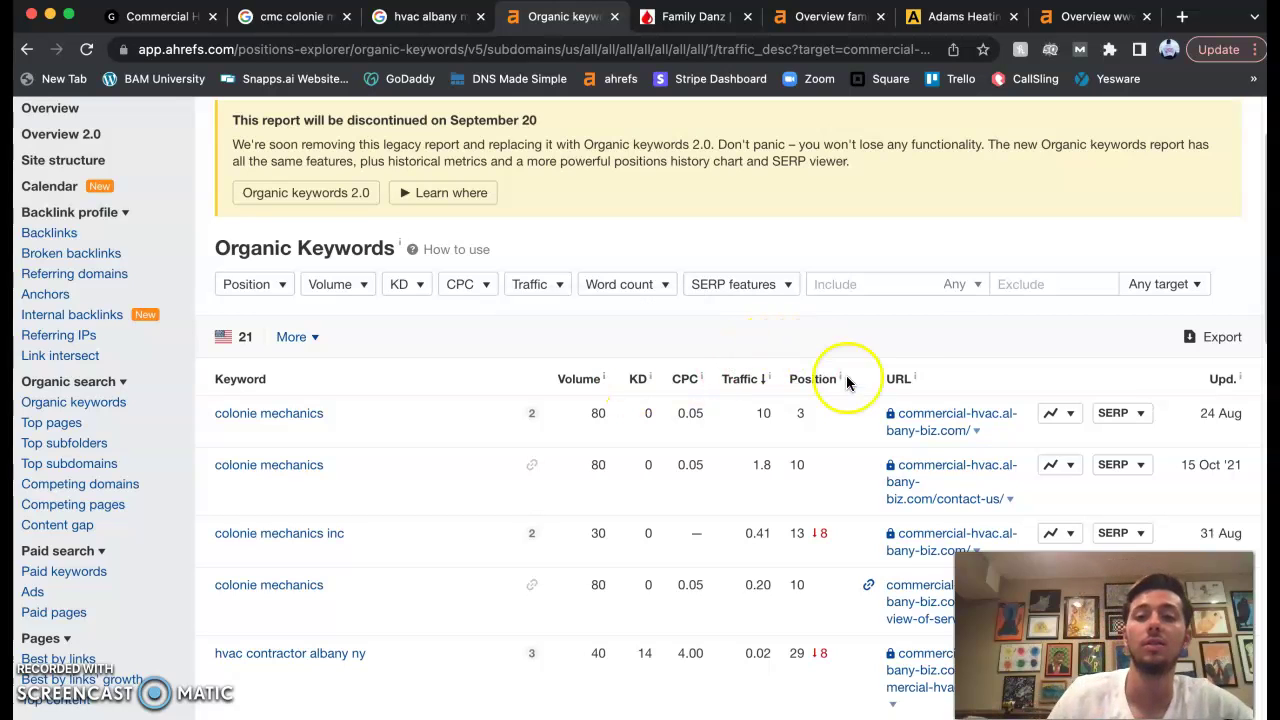
pyautogui.moveTo(842, 381)
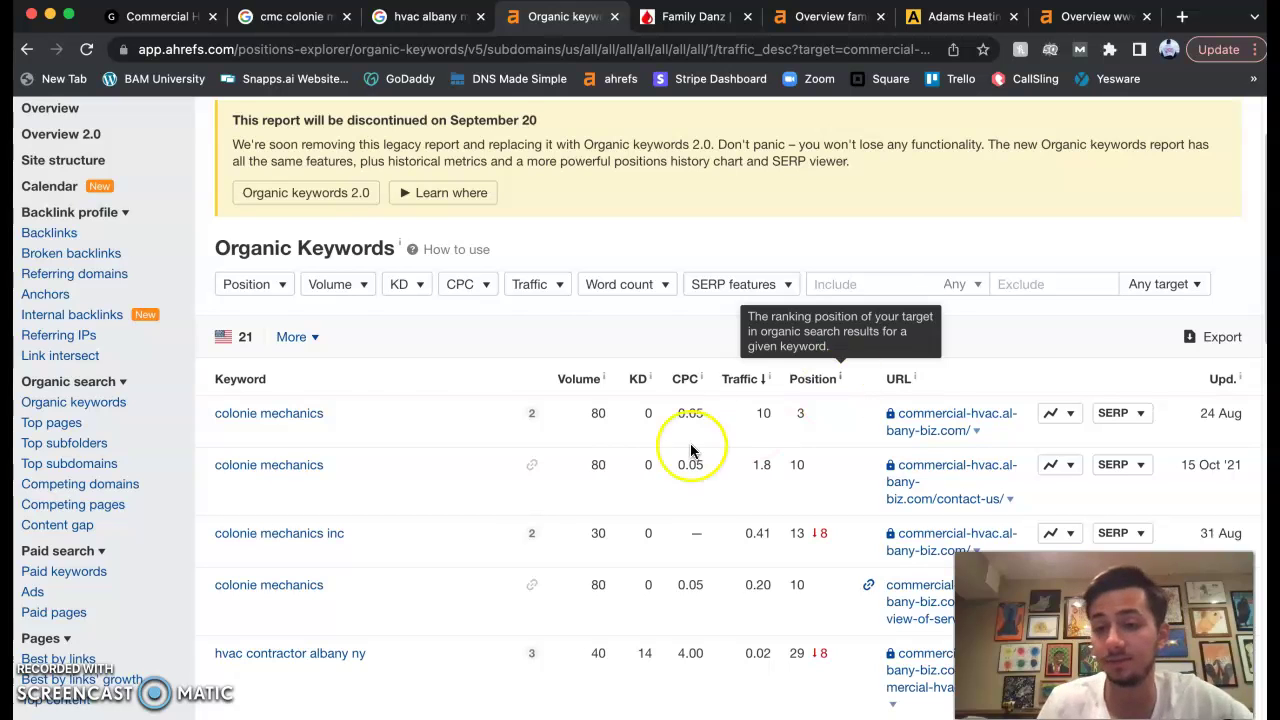
pyautogui.scroll(-1, 440, 420)
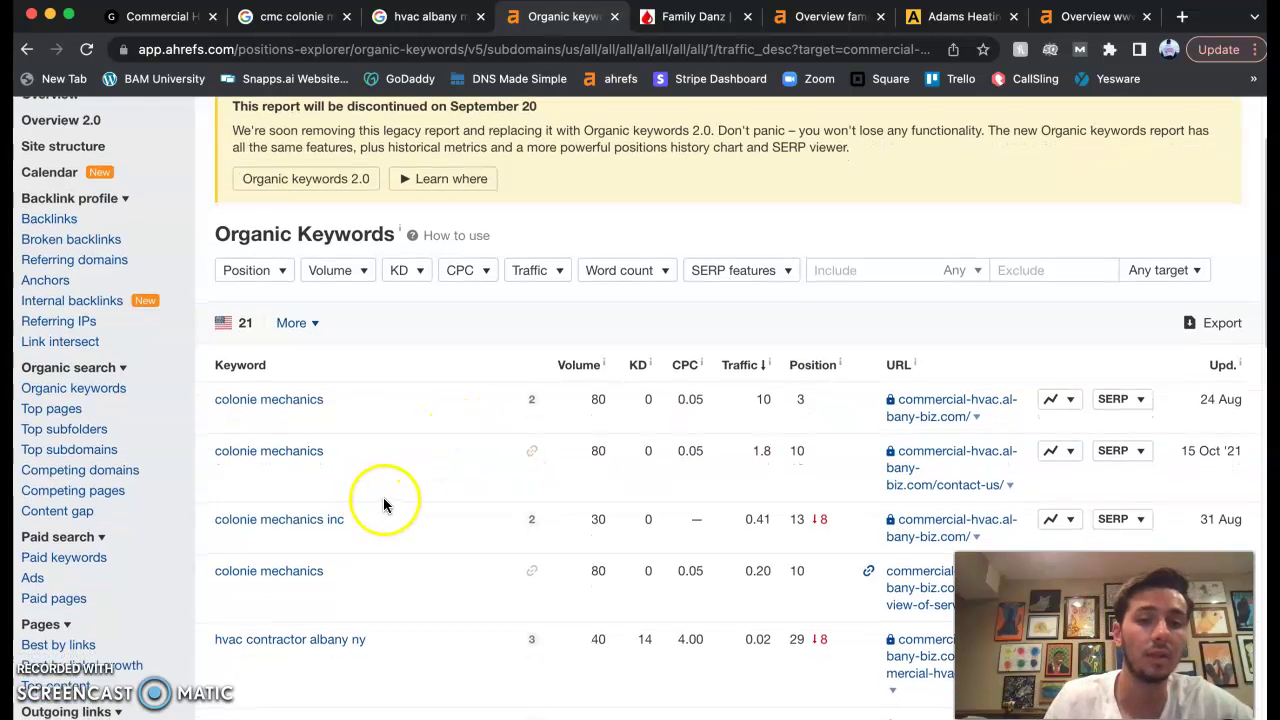
pyautogui.scroll(-3, 383, 505)
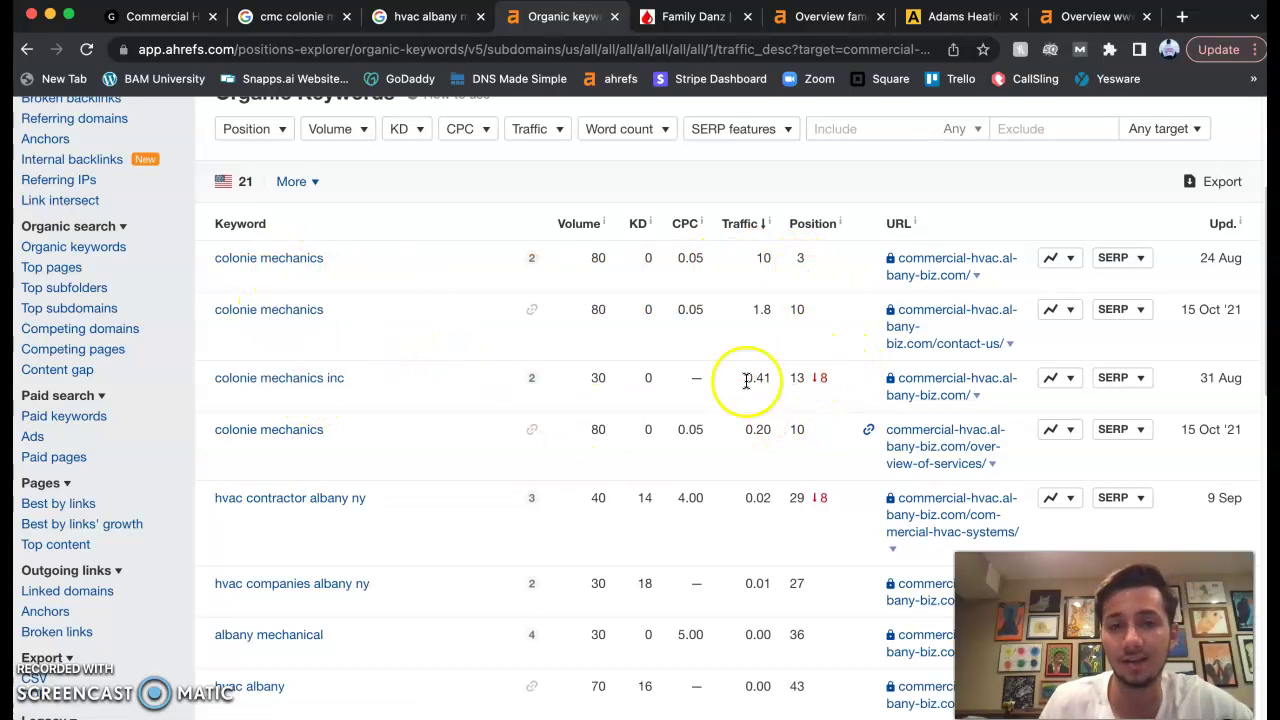
pyautogui.scroll(-2, 499, 388)
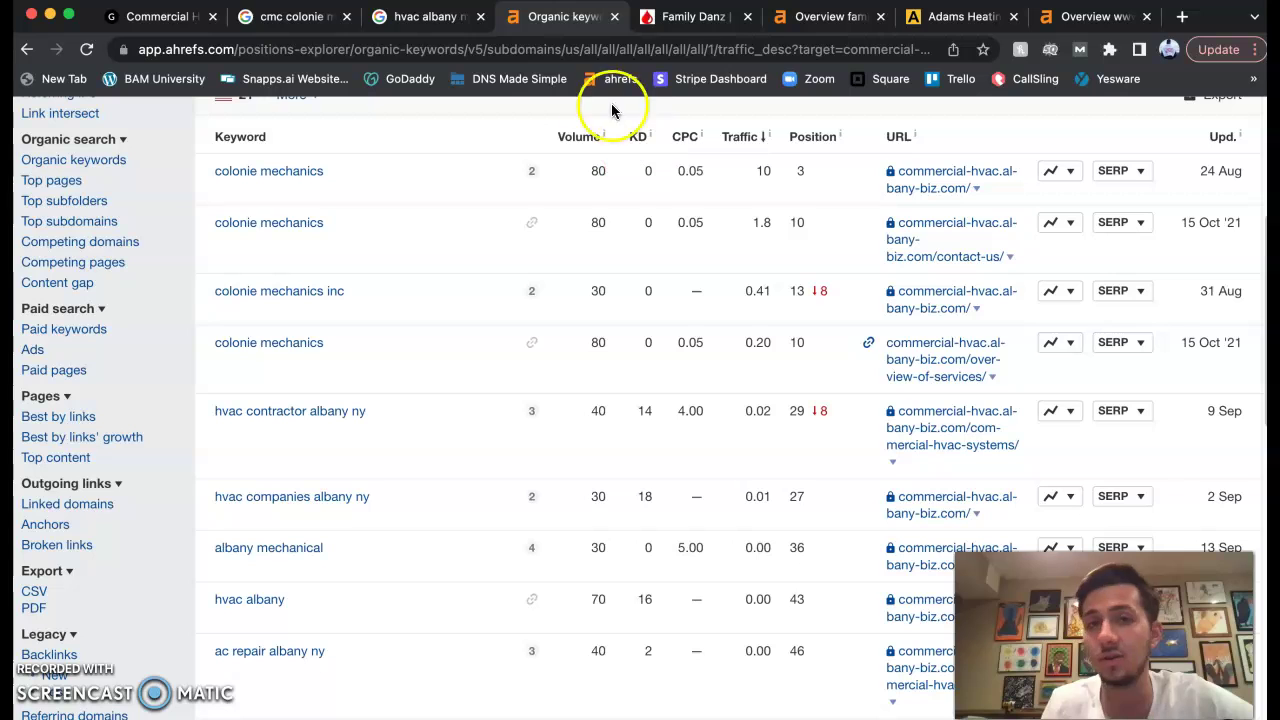
# Look over competitor Family Danz's homepage, from the header banner down through its service sections and back up
pyautogui.click(682, 17)
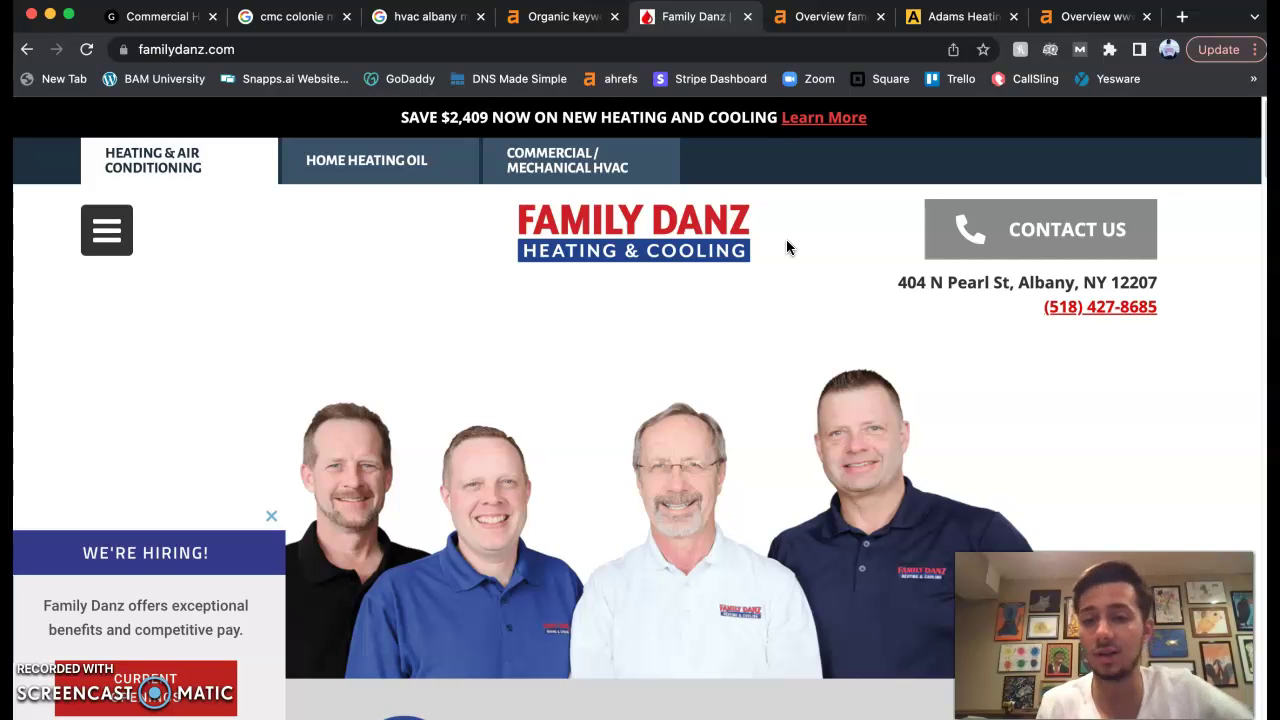
pyautogui.click(751, 250)
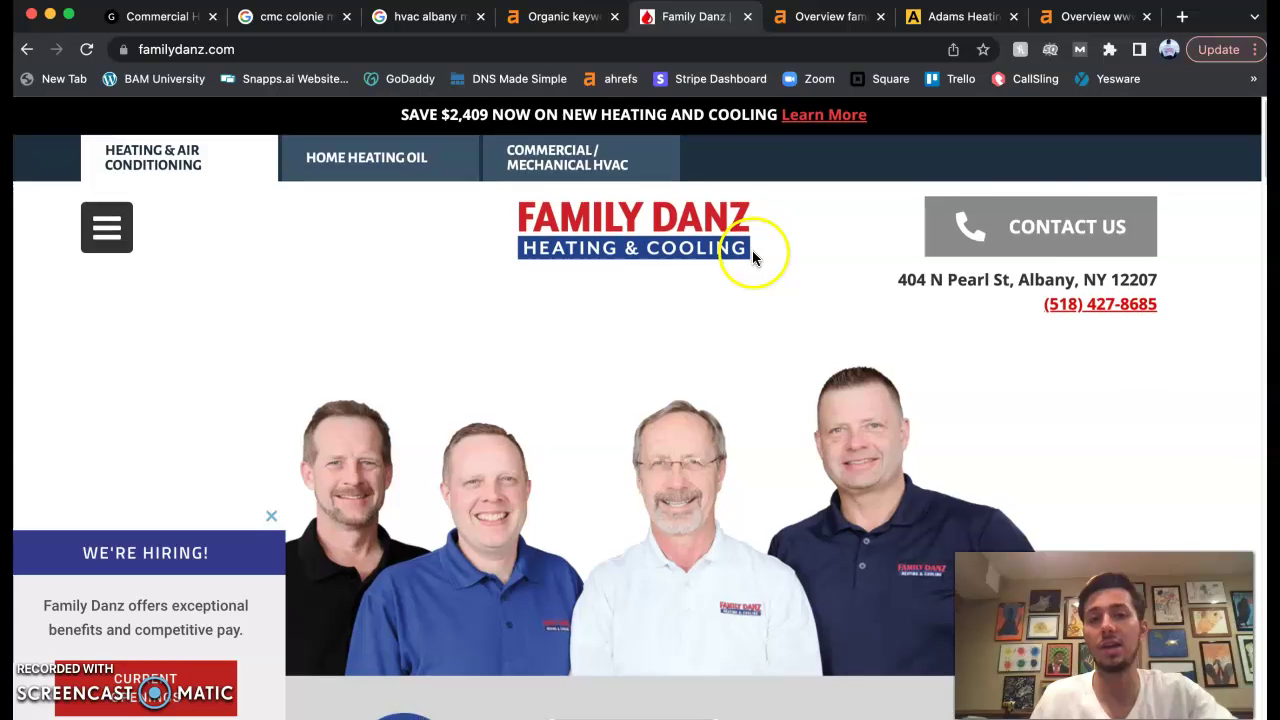
pyautogui.scroll(-4, 752, 249)
pyautogui.scroll(-10, 752, 257)
pyautogui.scroll(8, 747, 244)
pyautogui.scroll(4, 747, 244)
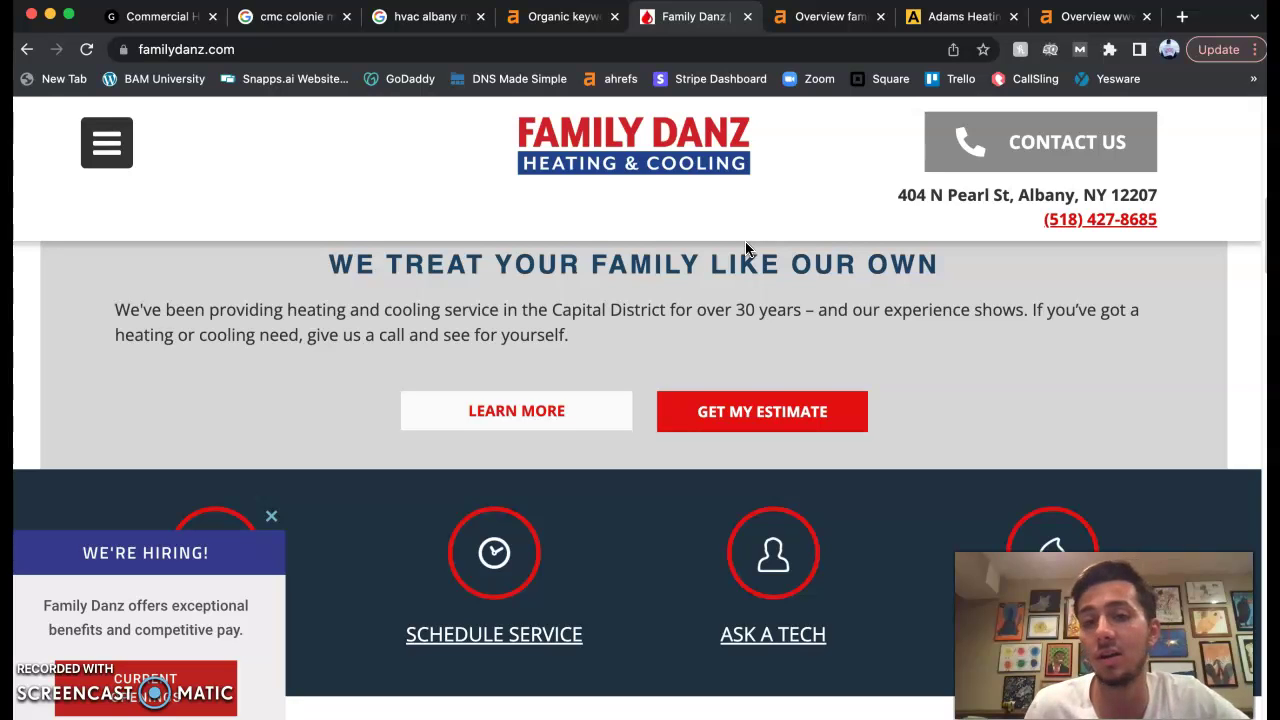
# Review the Ahrefs overview of familydanz.com, checking its URL Rating, Domain Rating, backlinks, organic traffic and traffic value
pyautogui.click(818, 18)
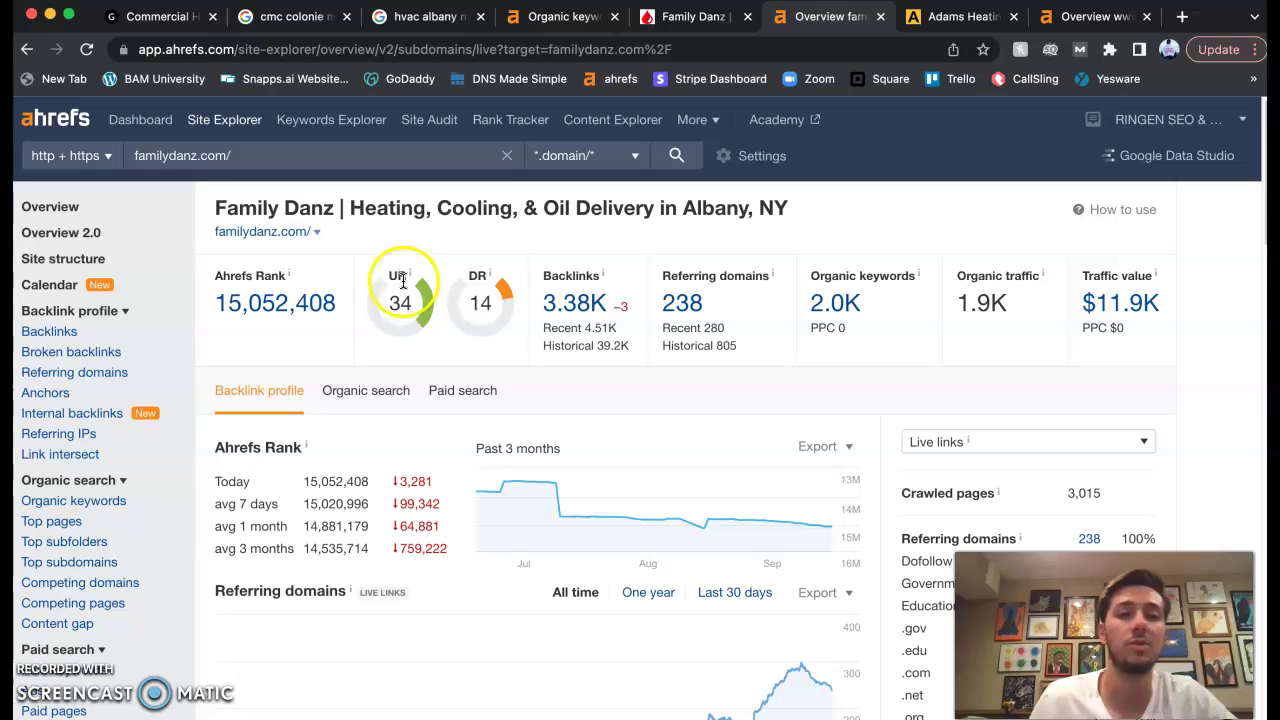
pyautogui.moveTo(412, 279)
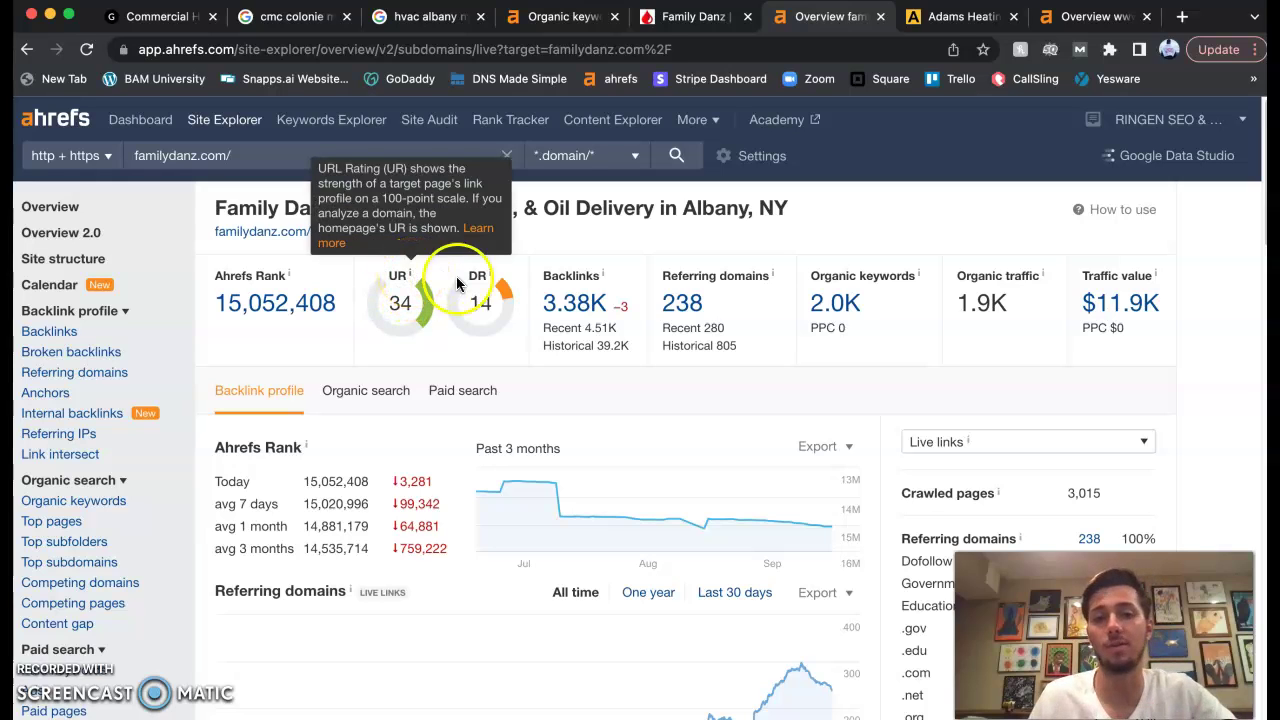
pyautogui.moveTo(490, 284)
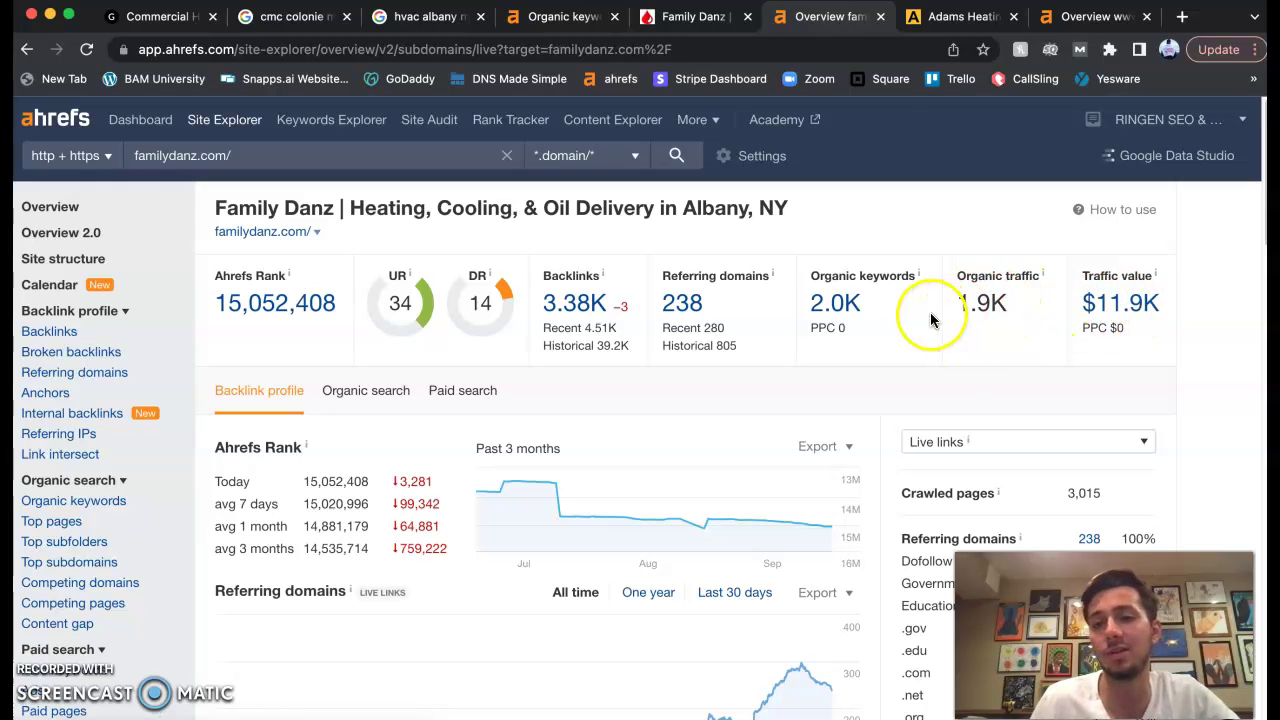
# Open the Organic Keywords report for familydanz.com and examine its volumes, traffic and positions, including local terms such as "hvac albany ny"
pyautogui.click(828, 310)
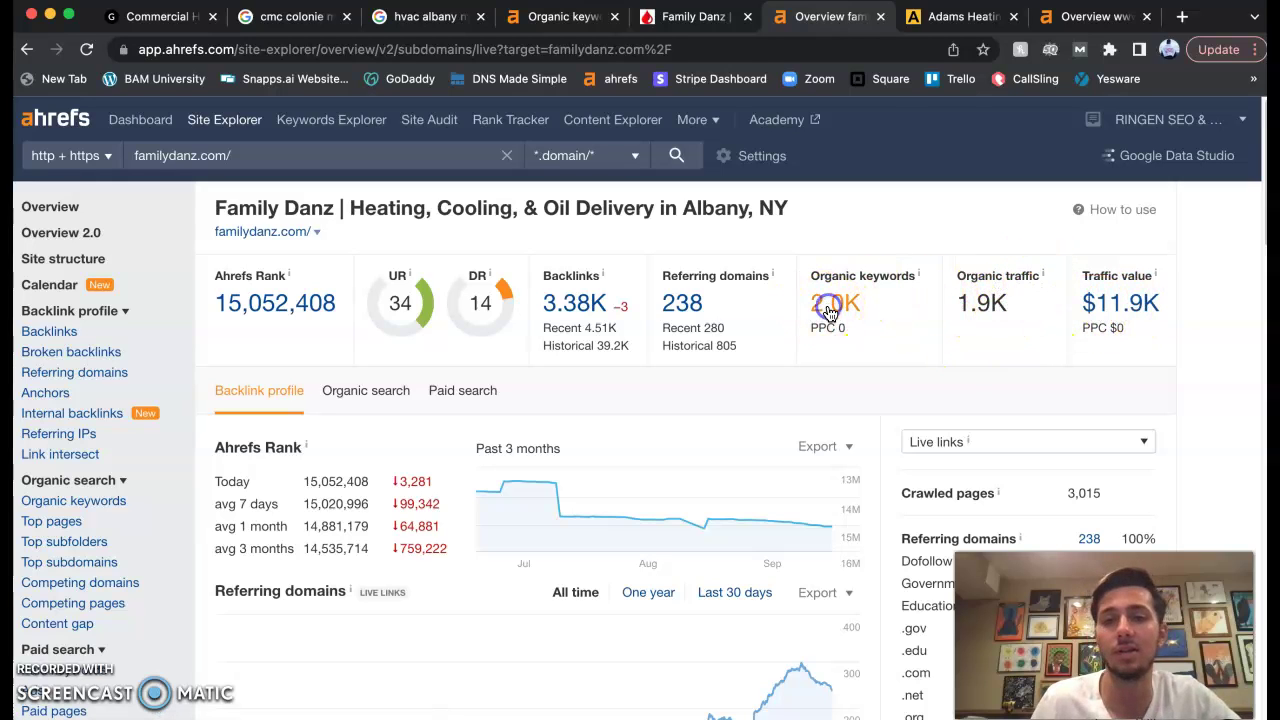
pyautogui.scroll(-4, 800, 390)
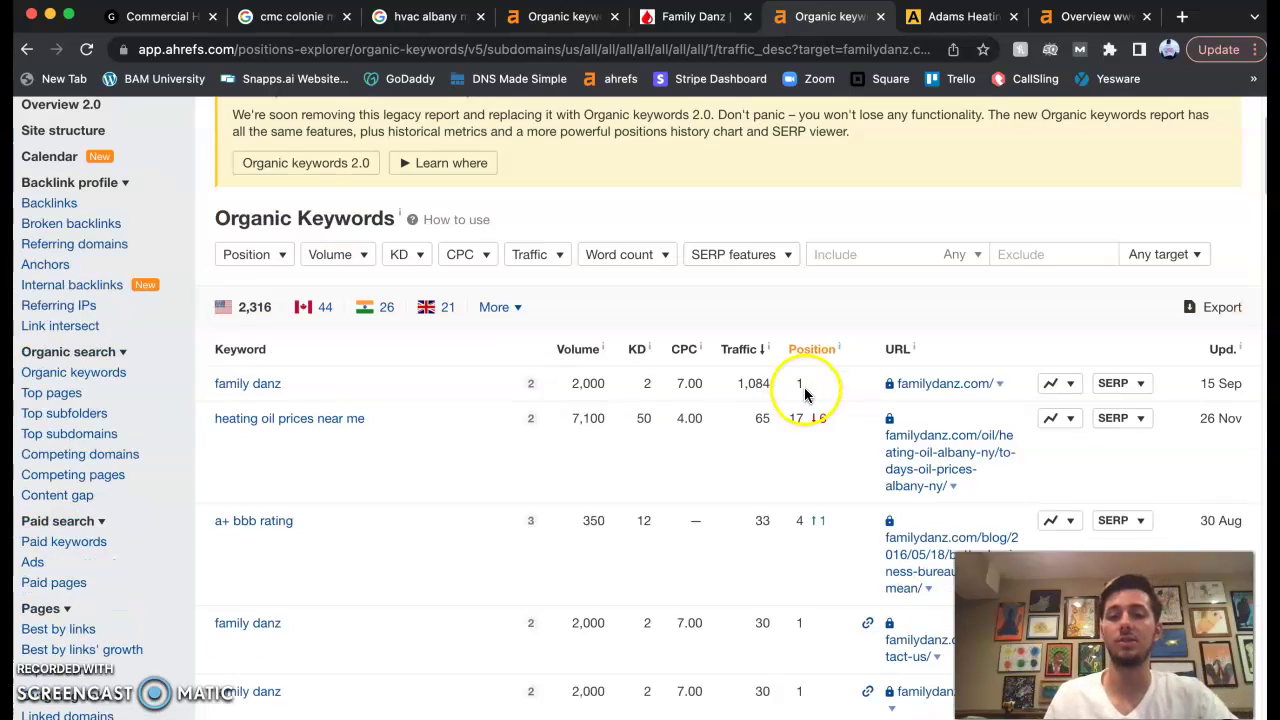
pyautogui.scroll(-4, 810, 395)
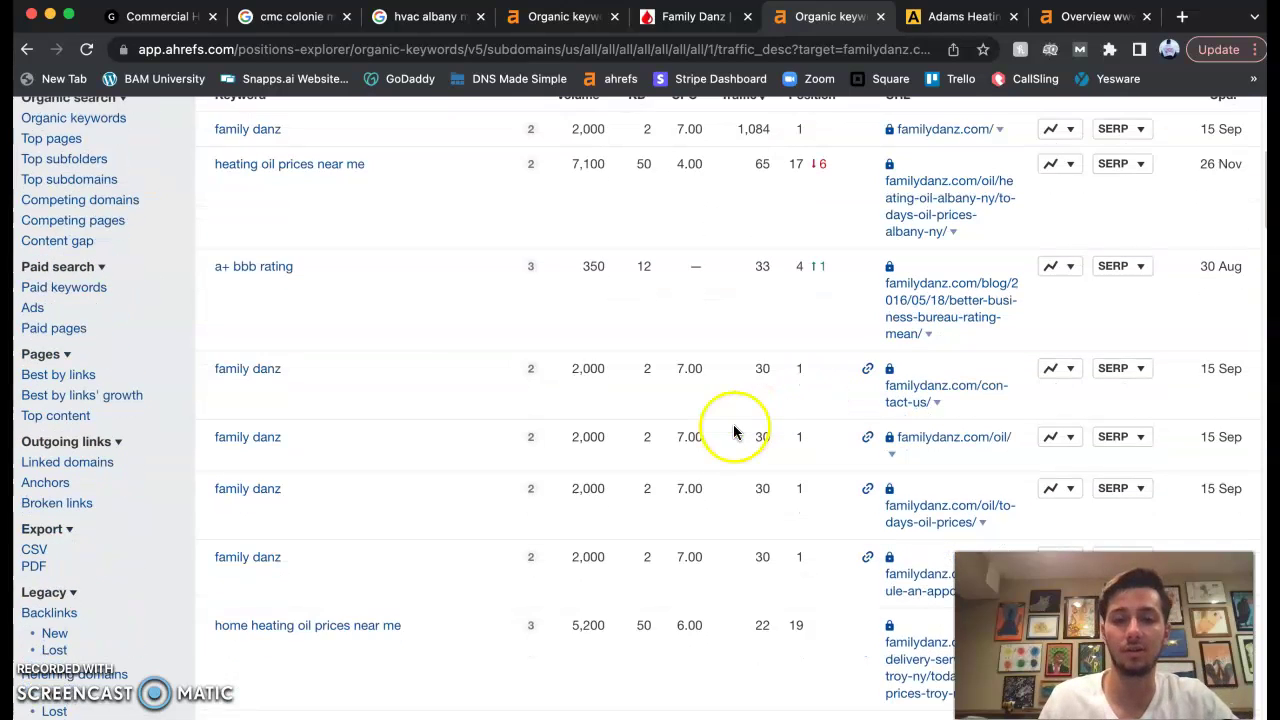
pyautogui.scroll(-5, 512, 436)
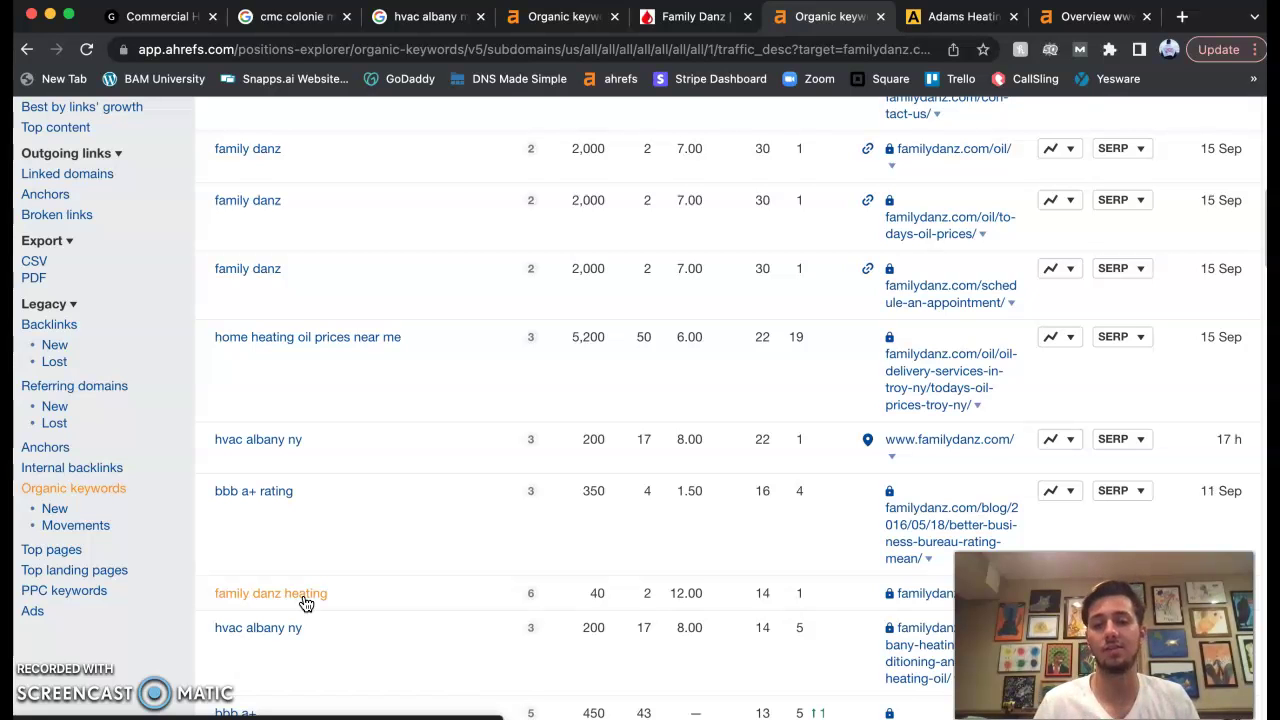
pyautogui.scroll(-5, 423, 580)
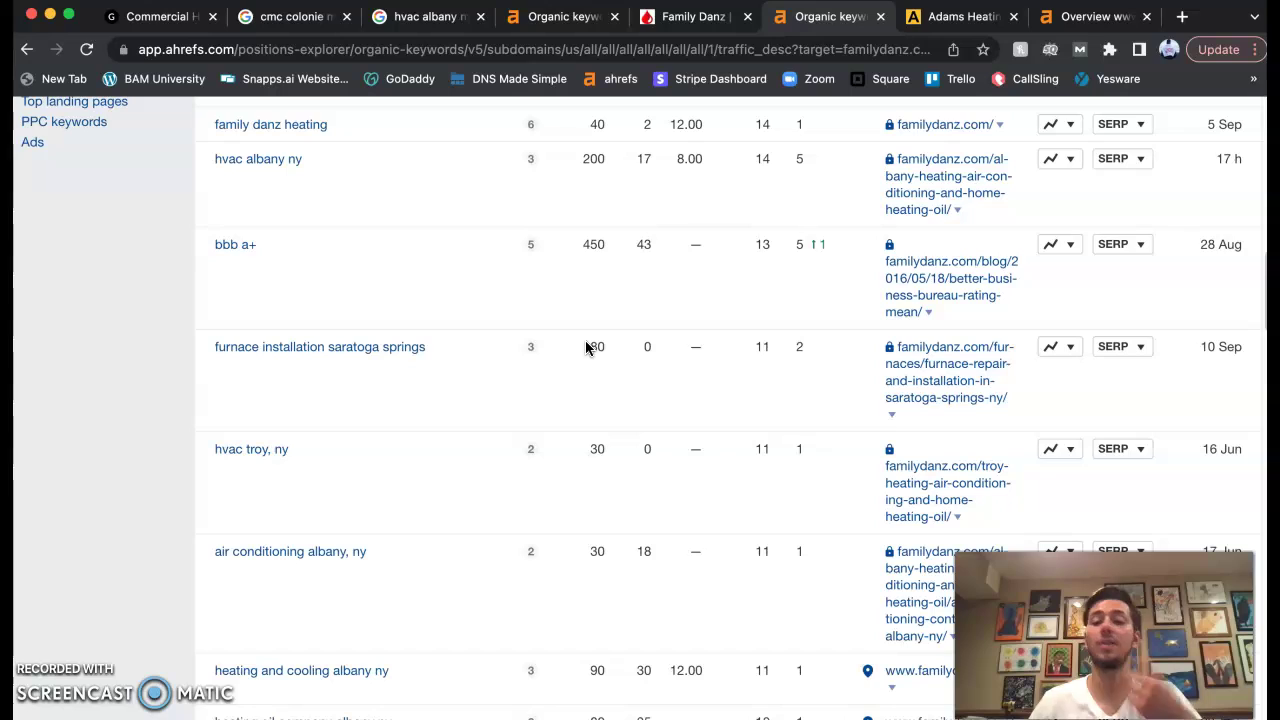
# Look over the Adams Heating & Cooling website down to its footer, and review the Ahrefs overview of adamshvac.net
pyautogui.click(937, 18)
pyautogui.moveTo(695, 263)
pyautogui.scroll(-20, 695, 263)
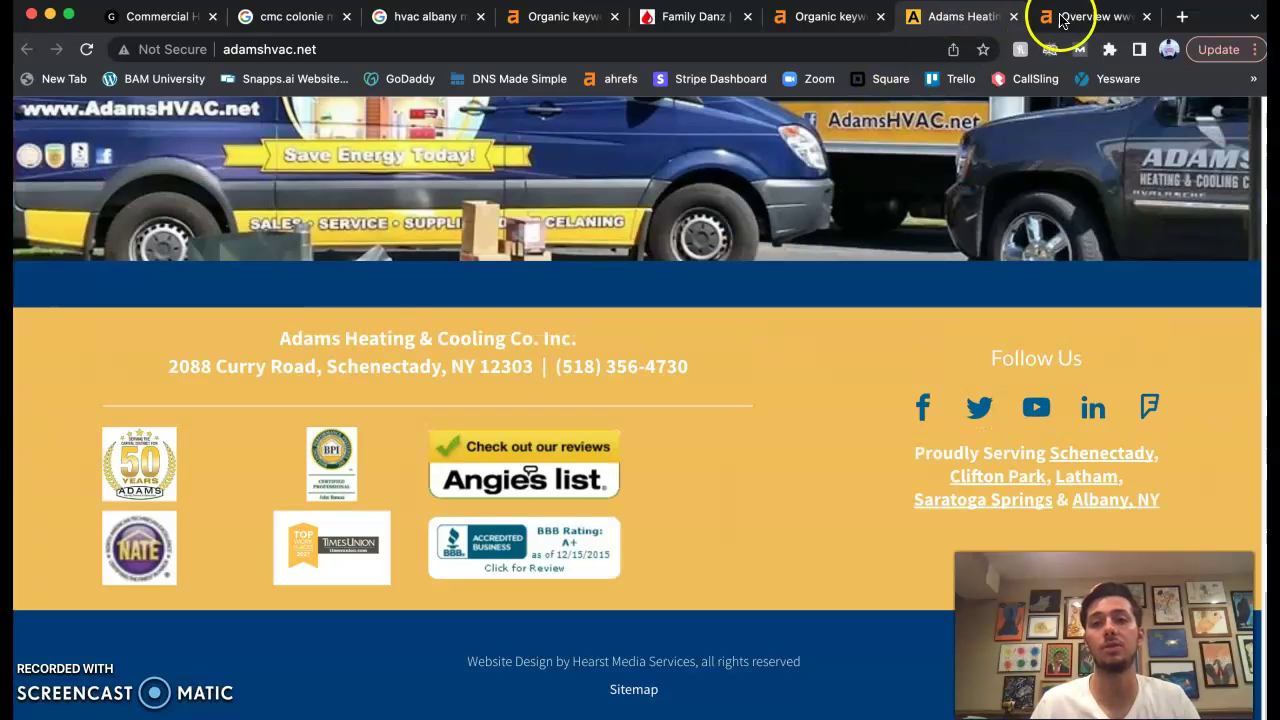
pyautogui.click(1078, 18)
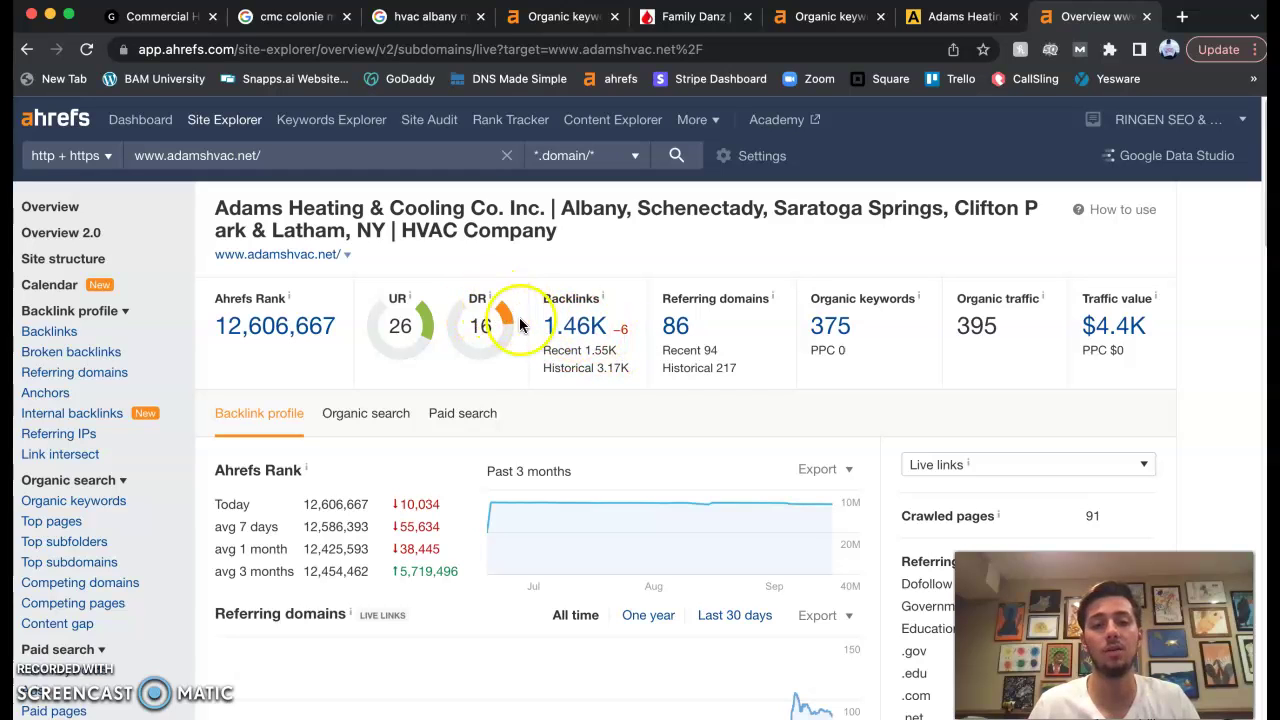
# Open the Organic Keywords report for adamshvac.net and examine its highest-traffic keywords, including the ranking for "hvac albany ny"
pyautogui.click(830, 325)
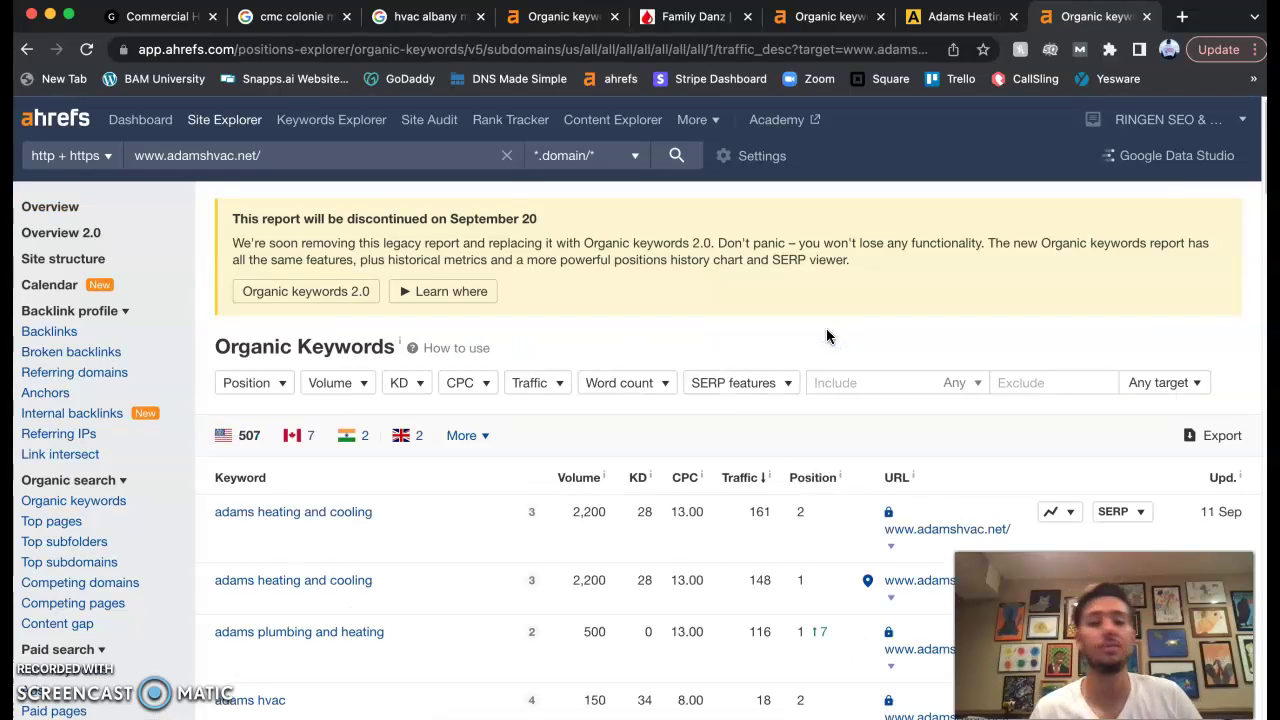
pyautogui.scroll(-2, 685, 465)
pyautogui.scroll(-3, 685, 465)
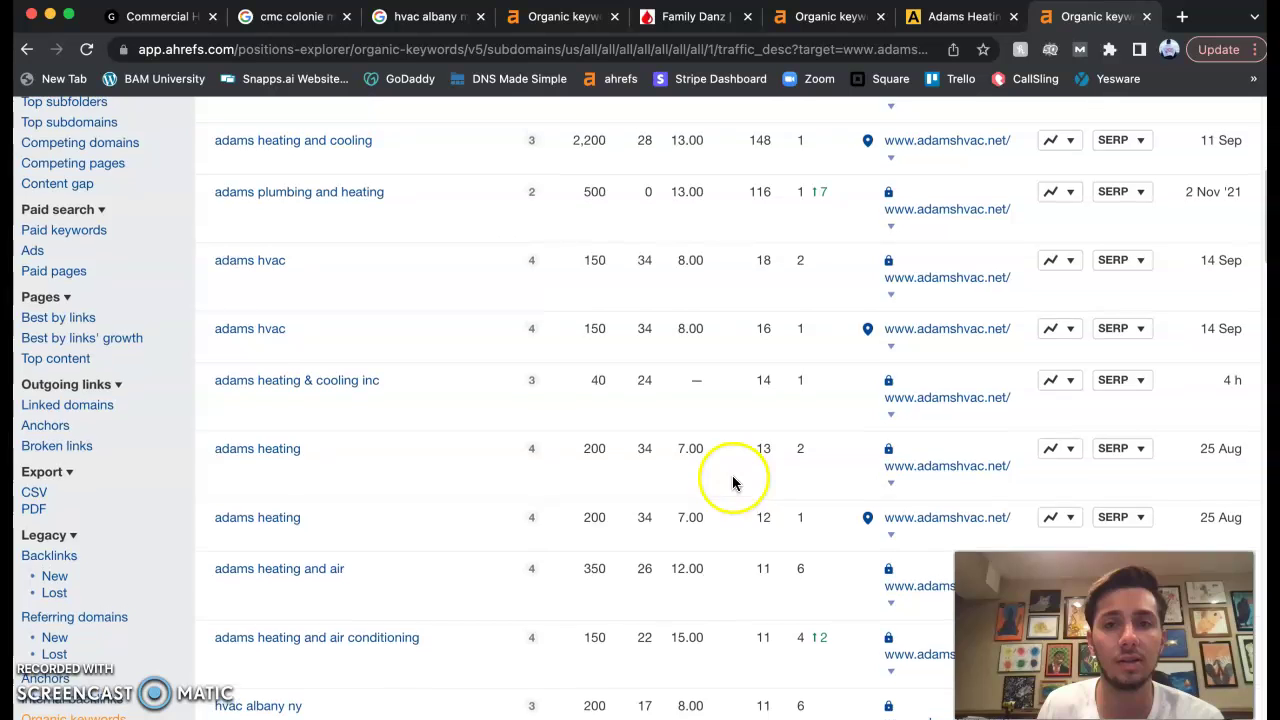
pyautogui.scroll(-2, 590, 405)
pyautogui.scroll(-5, 598, 410)
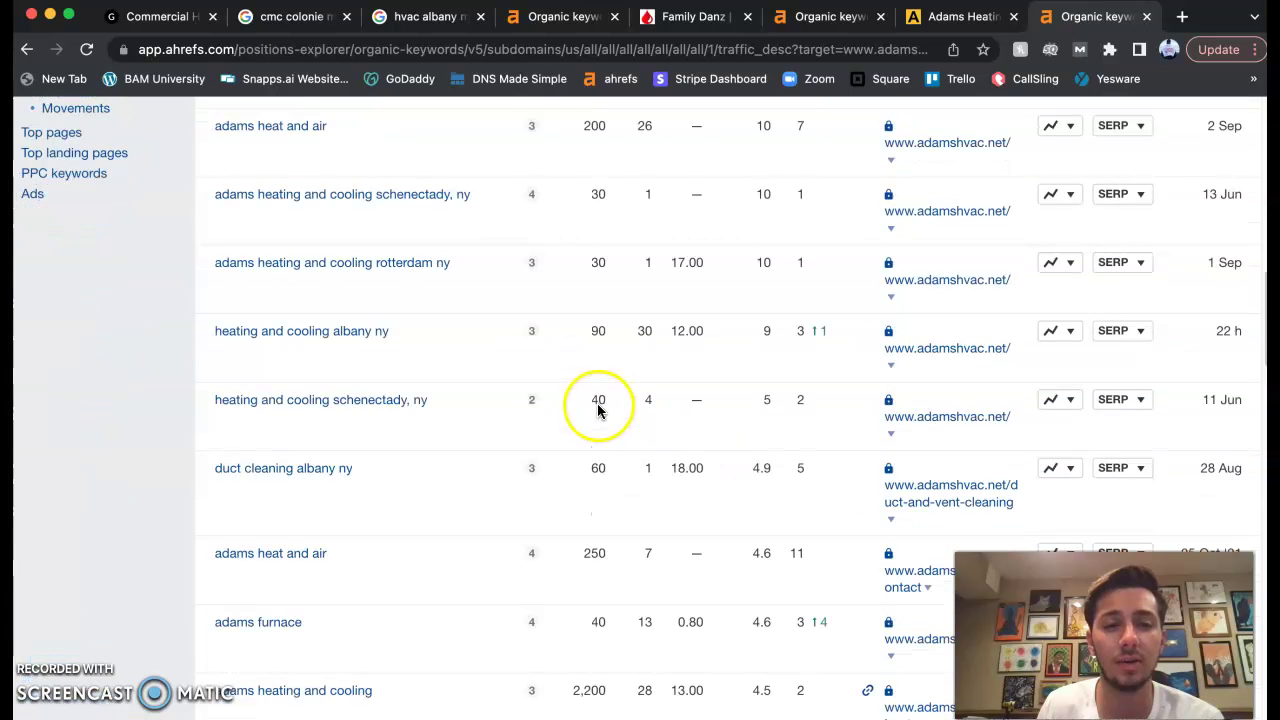
pyautogui.scroll(2, 560, 380)
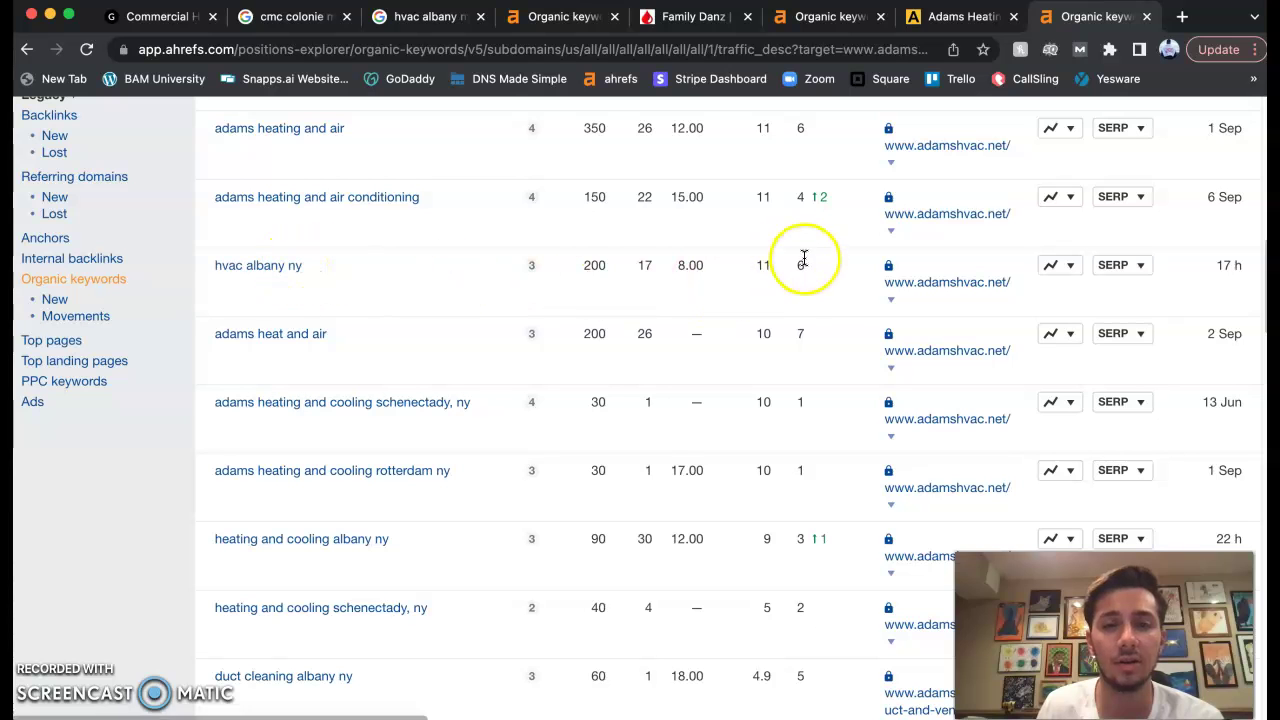
pyautogui.scroll(-2, 606, 378)
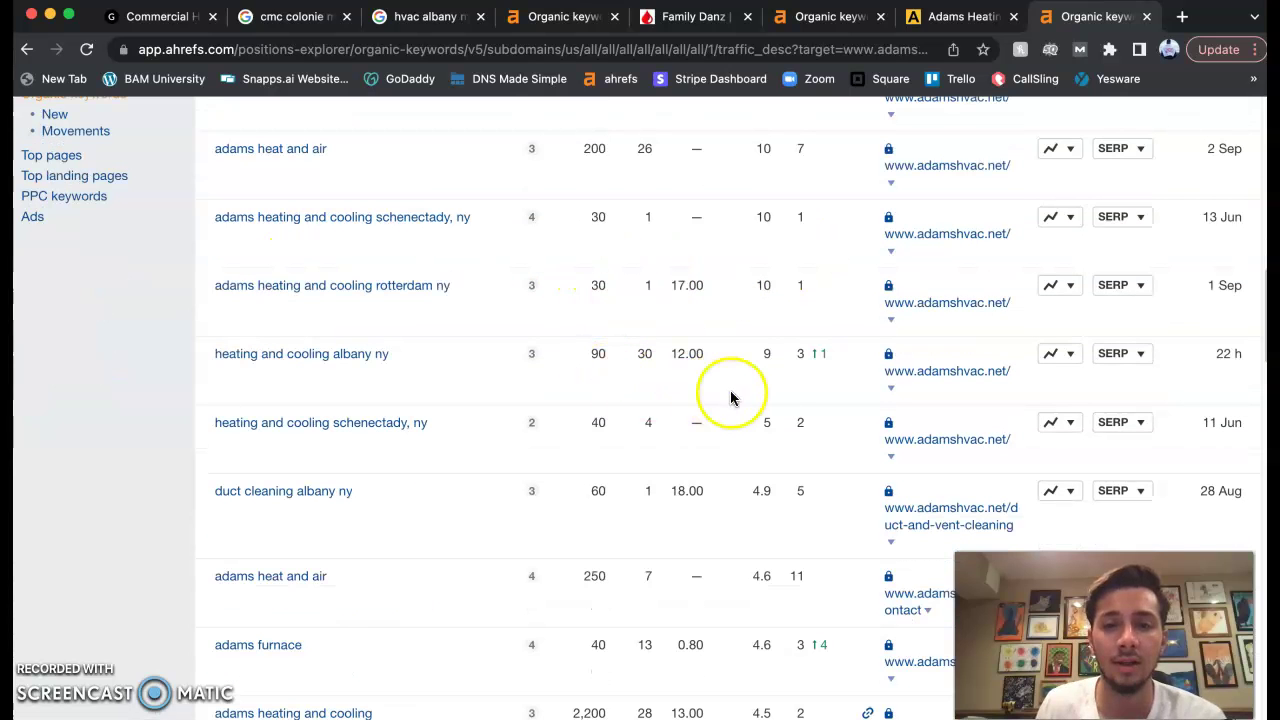
# Examine the lower-traffic keywords for adamshvac.net, such as duct cleaning, gas space heaters and furnace repair, checking volumes and positions
pyautogui.scroll(-1, 660, 488)
pyautogui.scroll(-4, 665, 485)
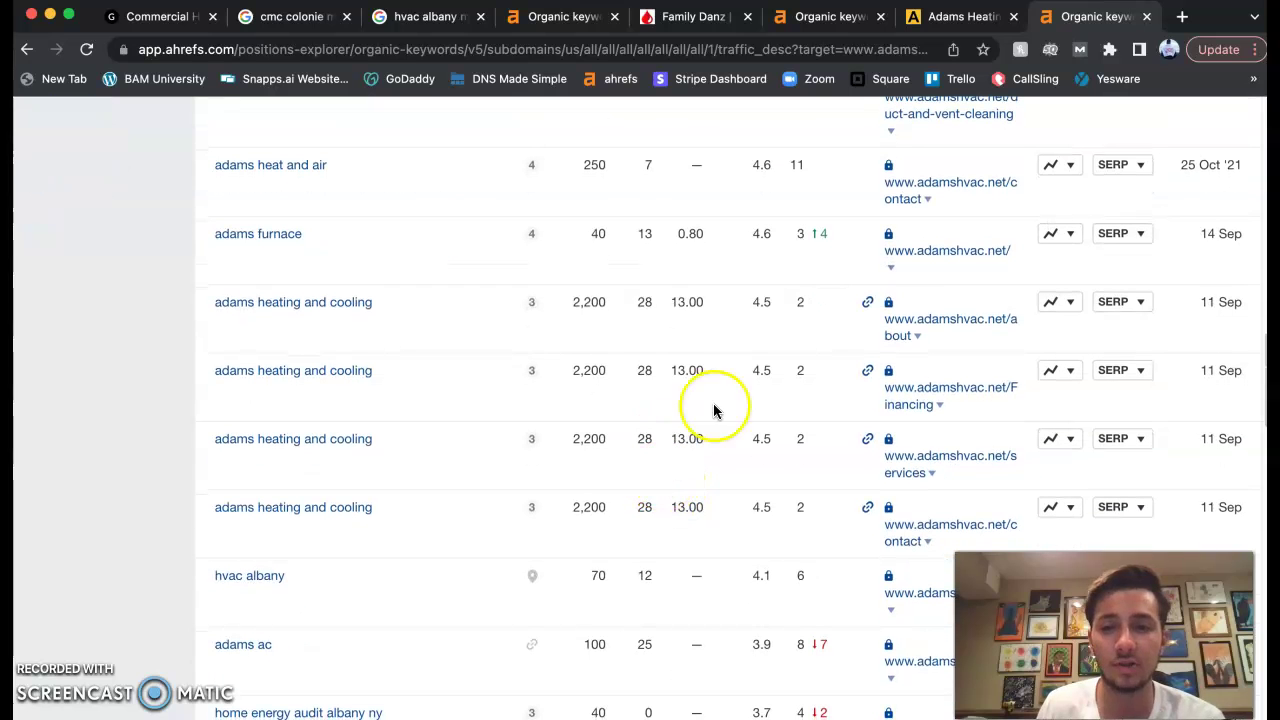
pyautogui.scroll(-3, 655, 470)
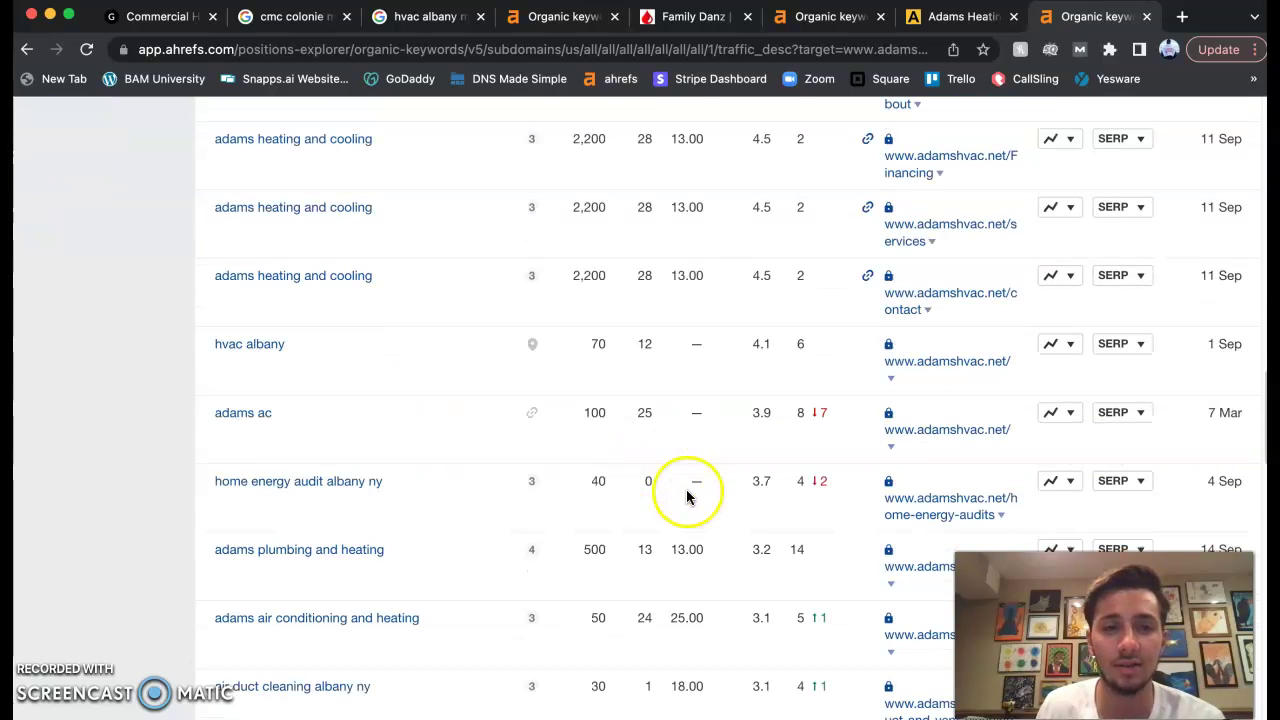
pyautogui.scroll(-6, 619, 515)
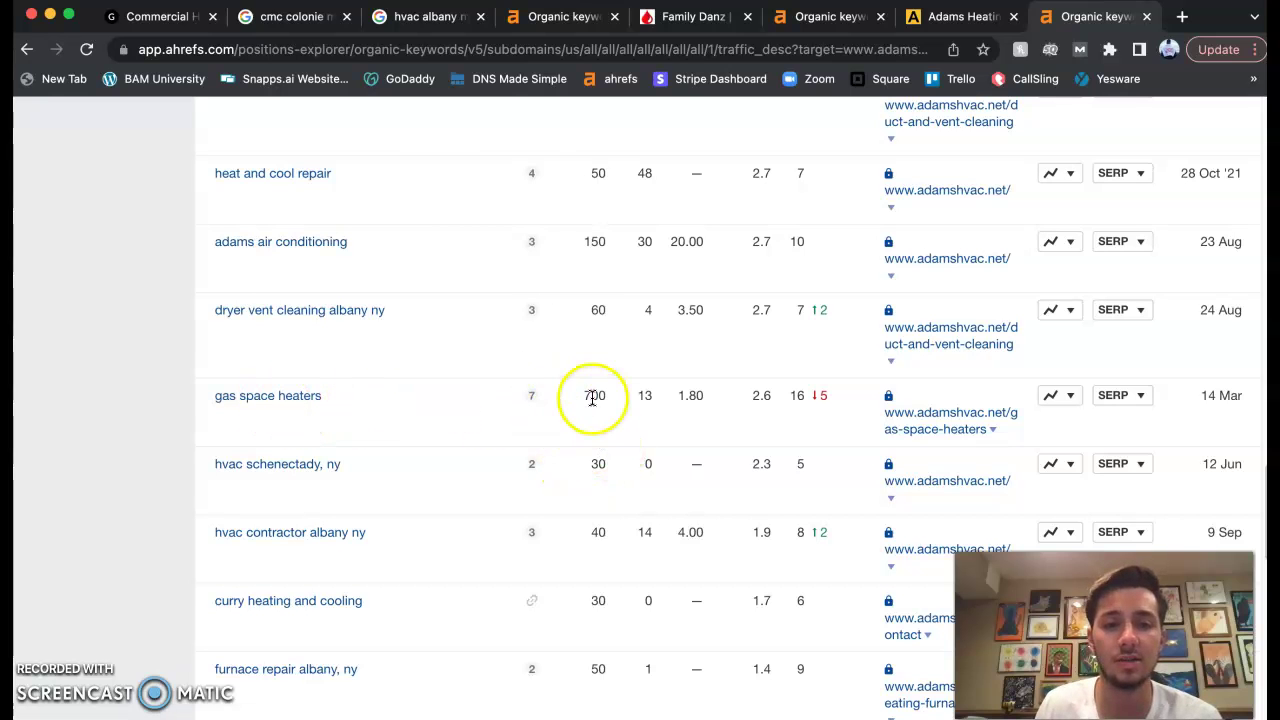
pyautogui.scroll(-1, 651, 551)
pyautogui.scroll(-2, 535, 560)
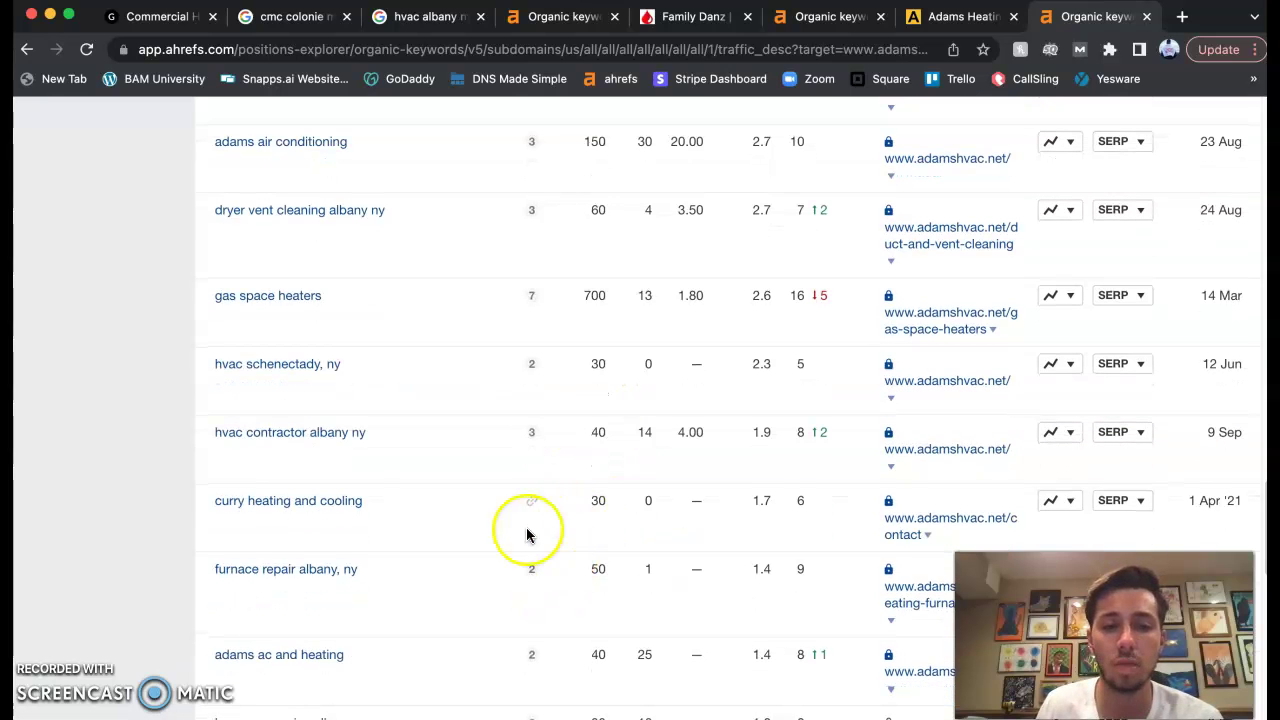
pyautogui.click(590, 538)
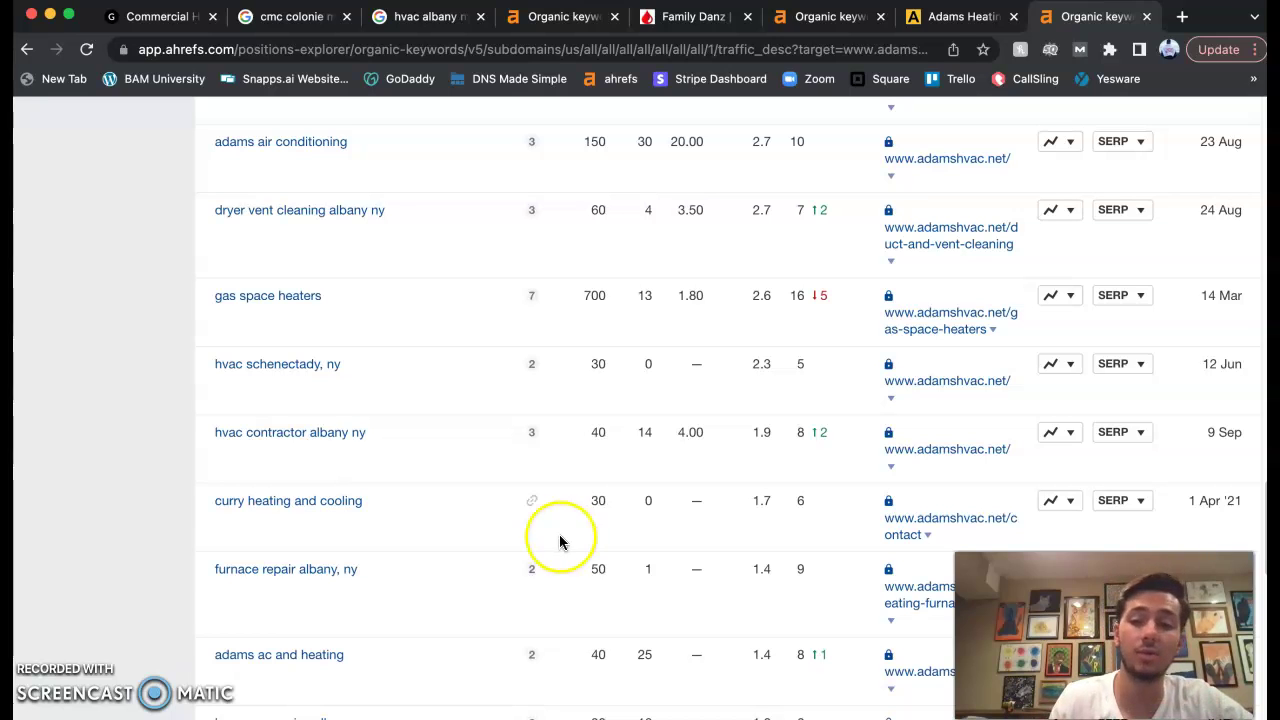
pyautogui.scroll(-1, 458, 550)
pyautogui.scroll(-5, 458, 550)
pyautogui.scroll(15, 455, 548)
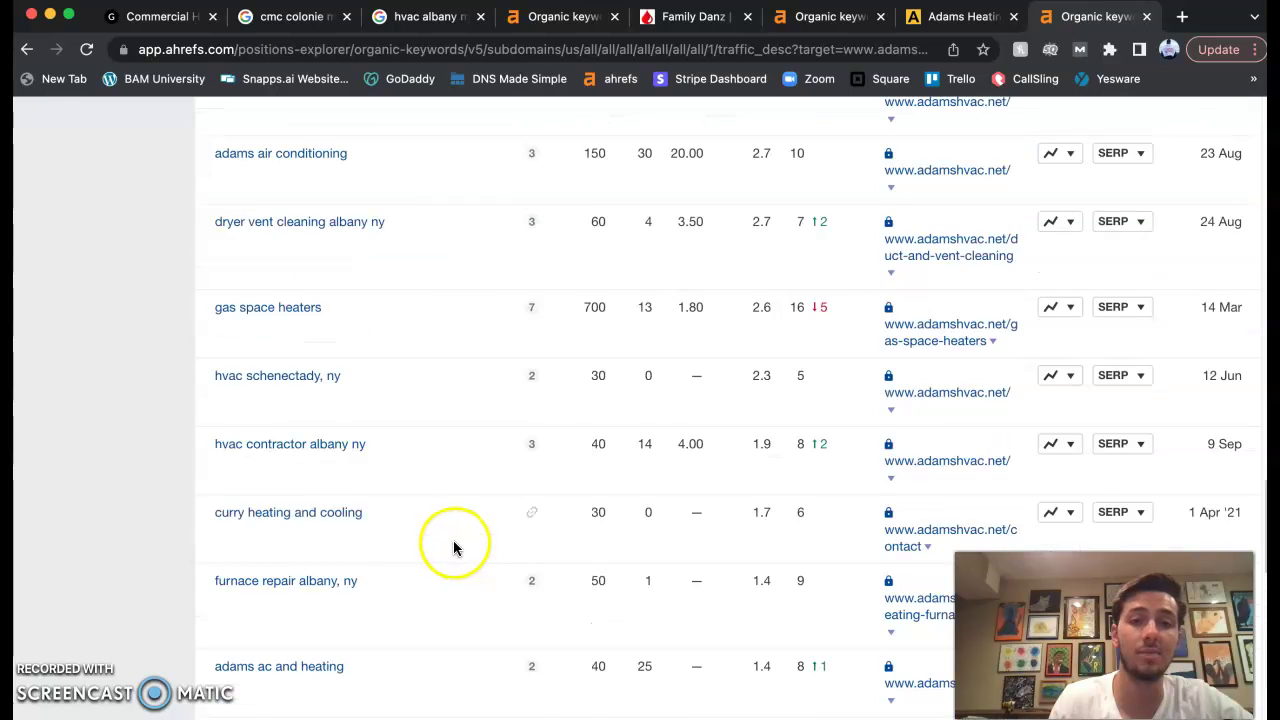